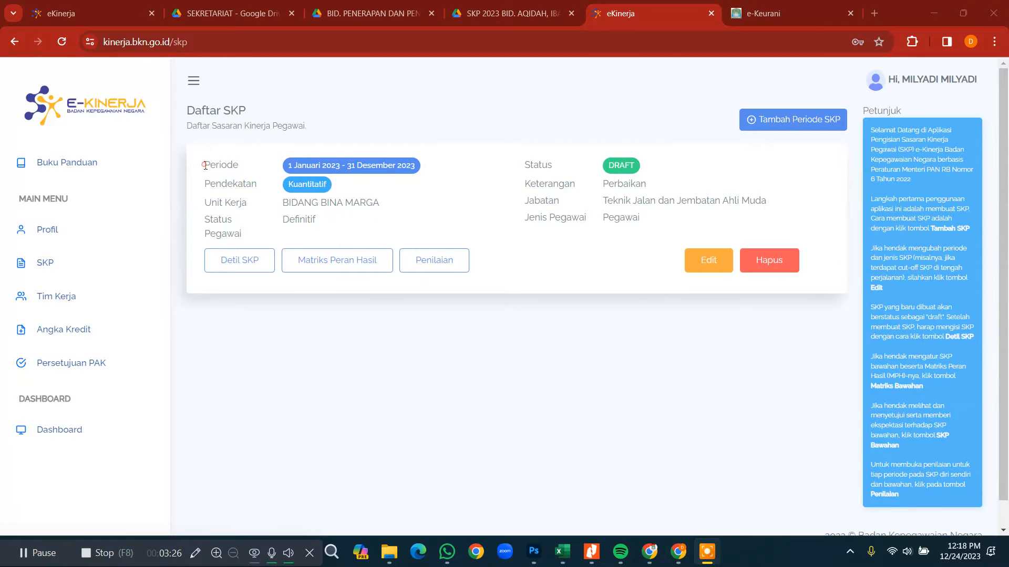
Edit the 2023 SKP so its end date (Periode Akhir) is 31 August 2023, and save it.
drag(204, 166, 288, 167)
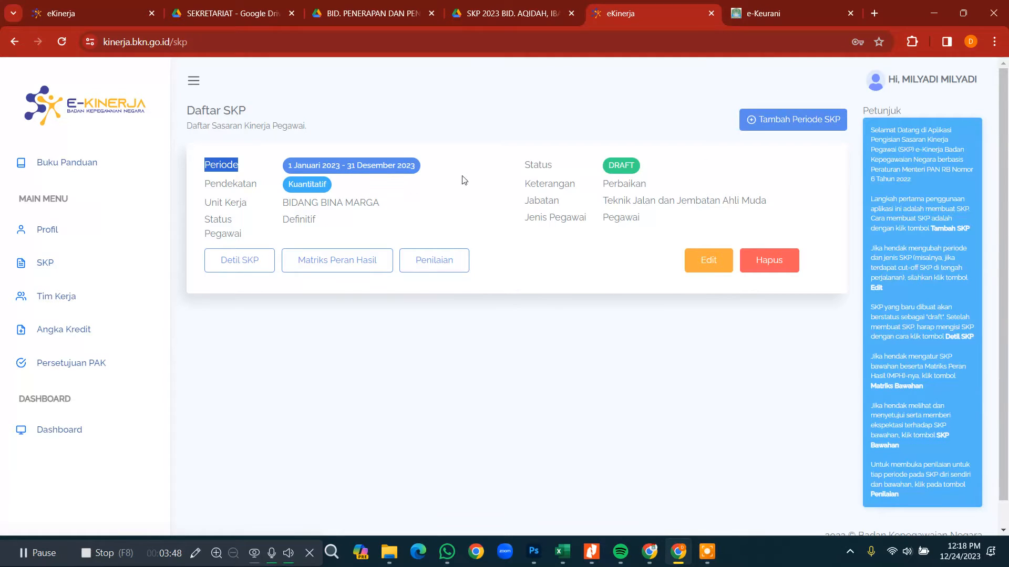
click(701, 263)
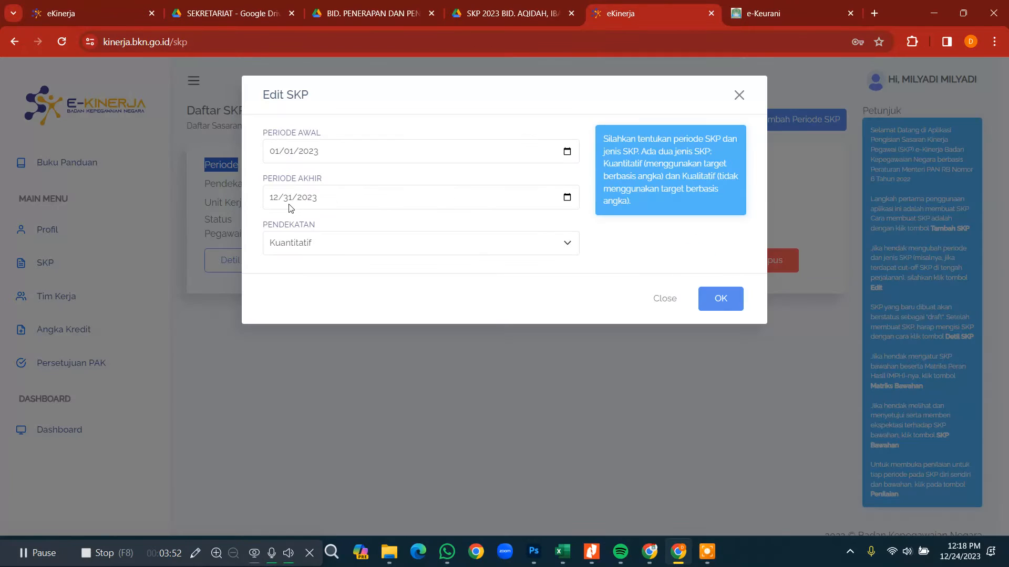
drag(264, 179, 330, 181)
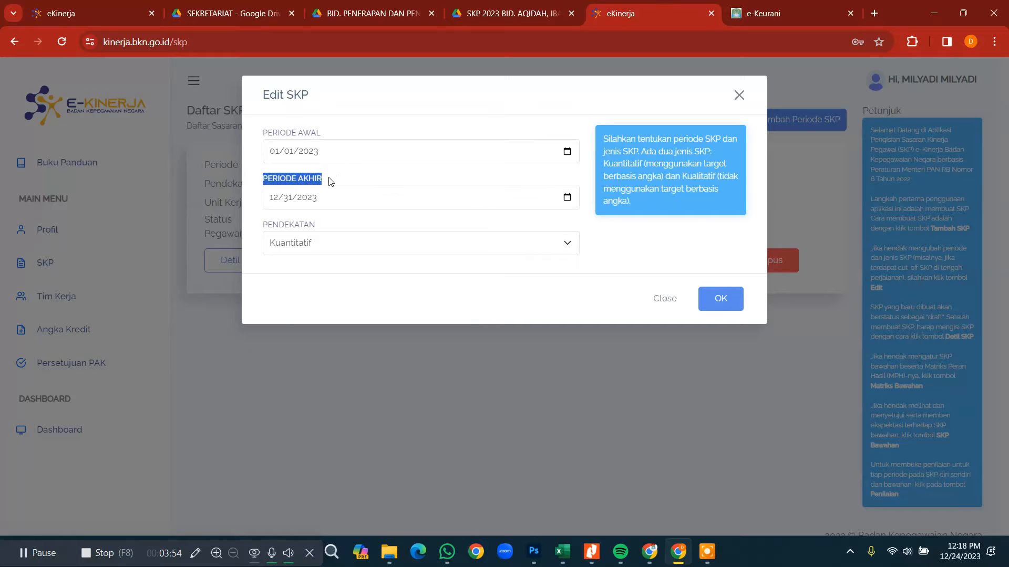
click(568, 200)
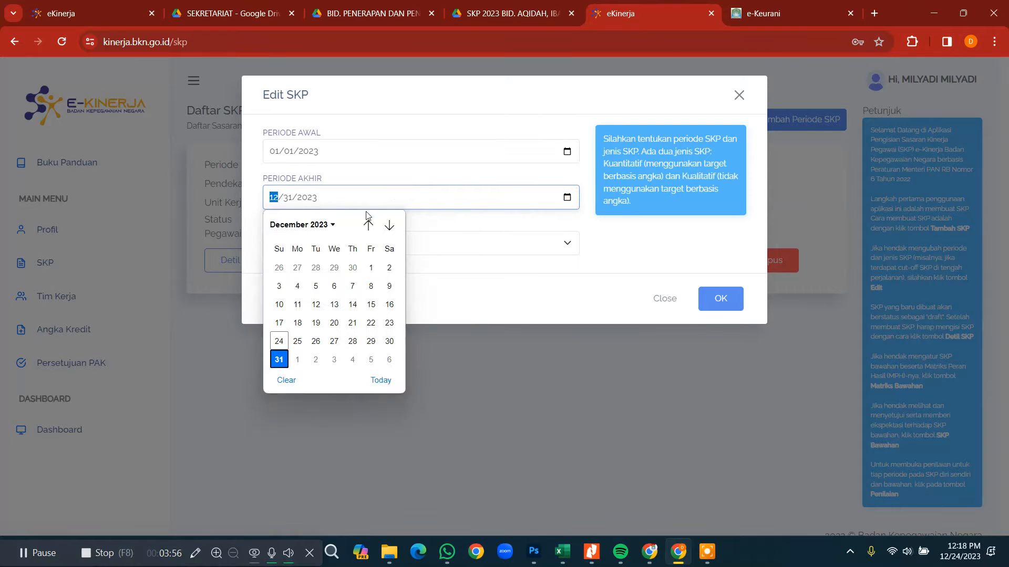
click(369, 225)
click(368, 226)
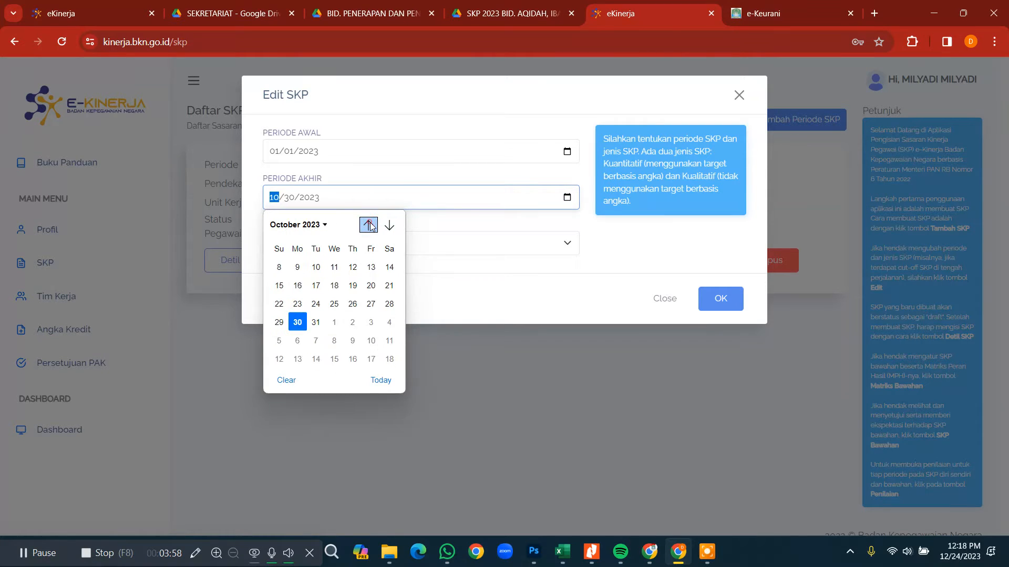
click(369, 225)
click(368, 226)
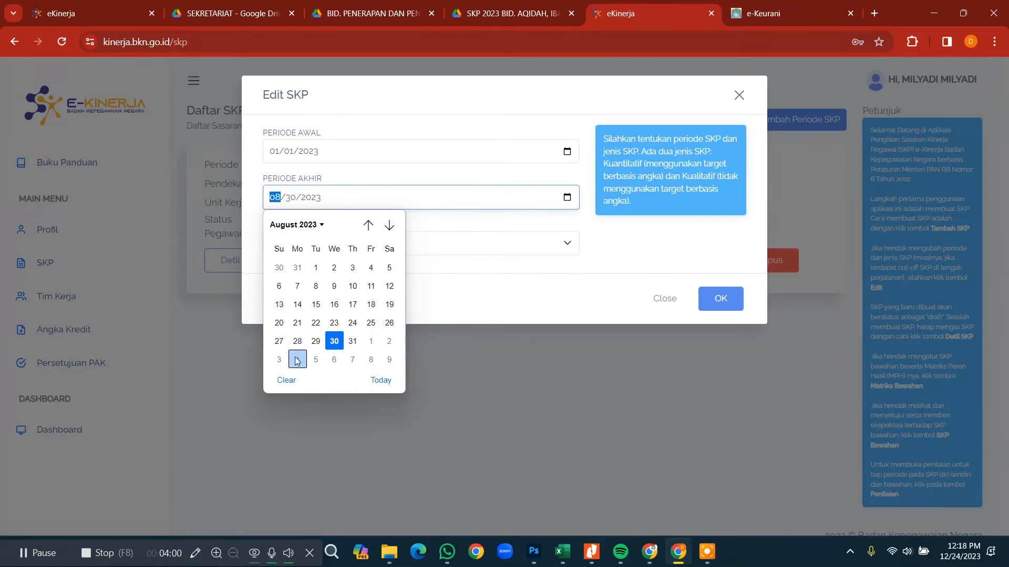
click(353, 341)
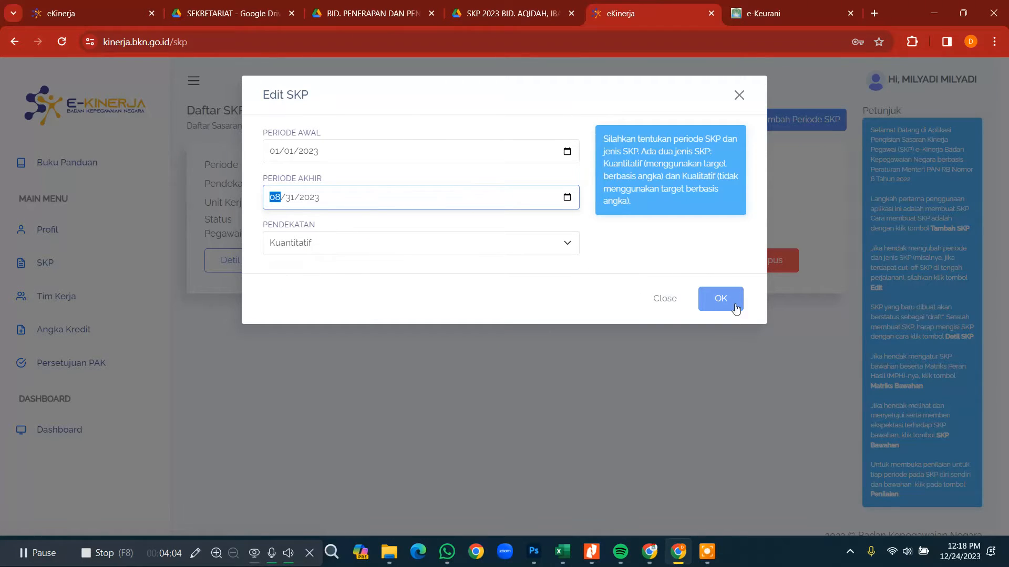
click(734, 306)
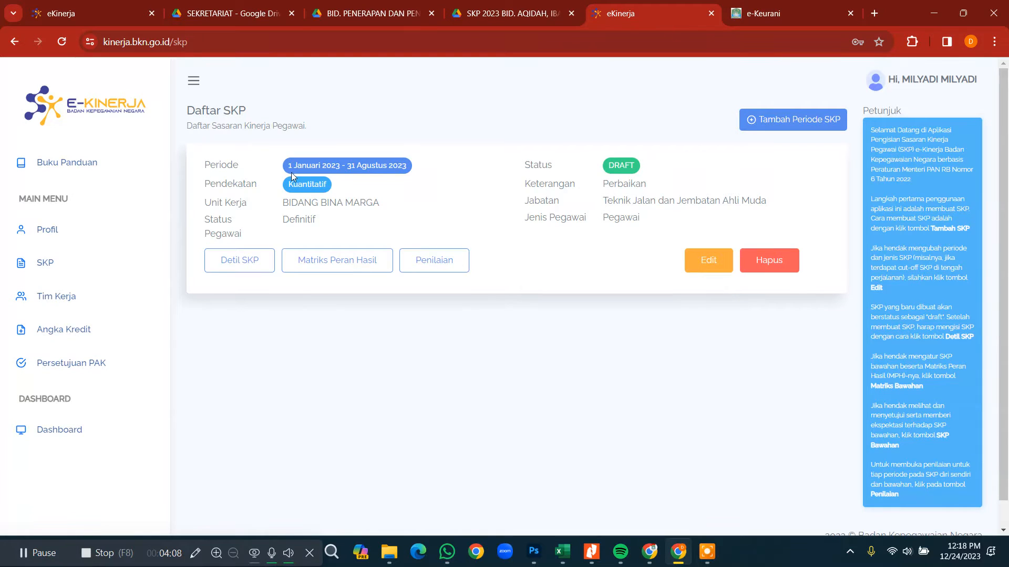
drag(289, 167, 434, 165)
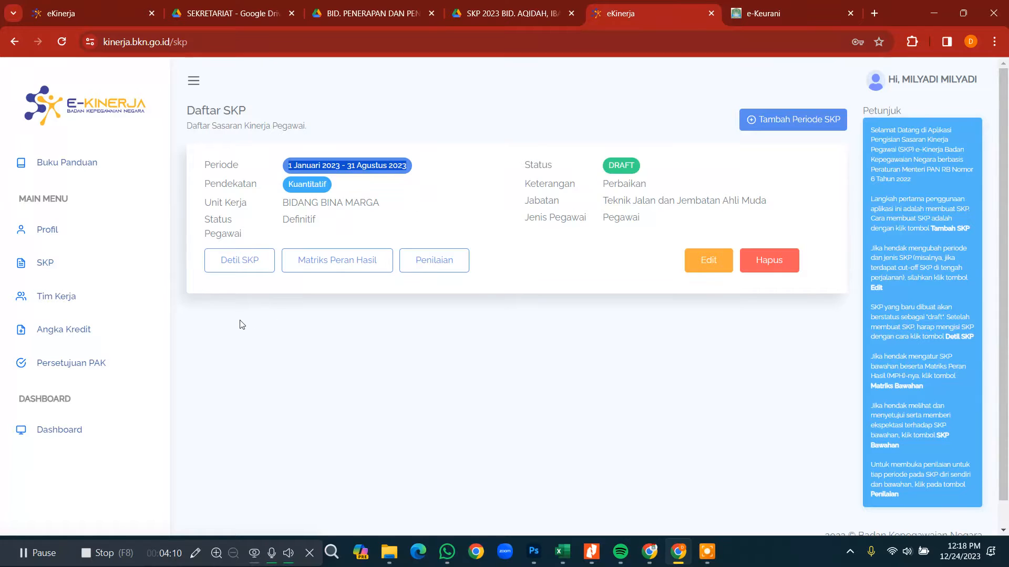
In the SKP's details, set the Waktu indicator target of the first work result, Pelaksanaan Survey kondisi Jembatan, to 8 Bulan.
click(244, 266)
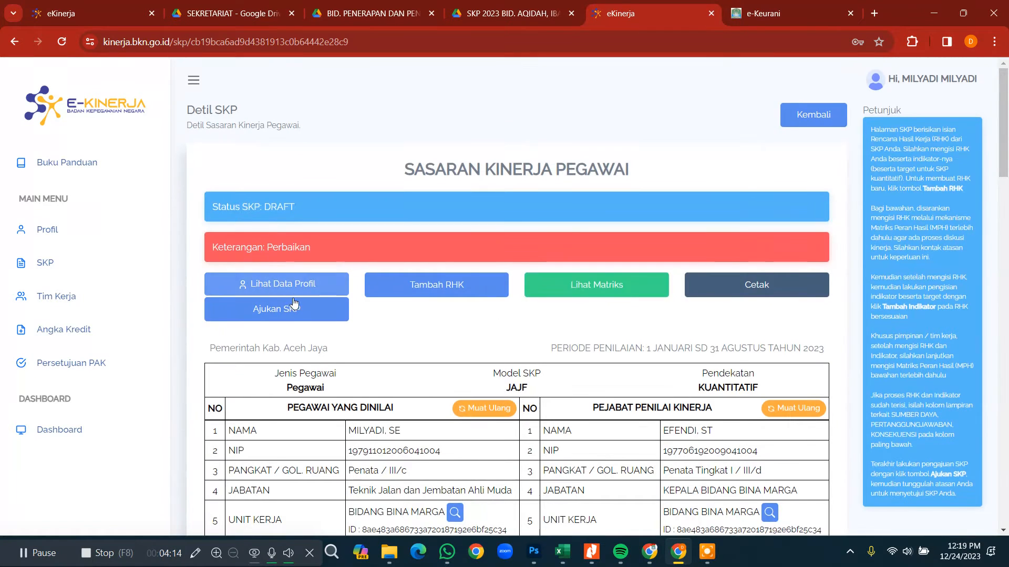
scroll(293, 304, down, 3)
scroll(294, 303, down, 3)
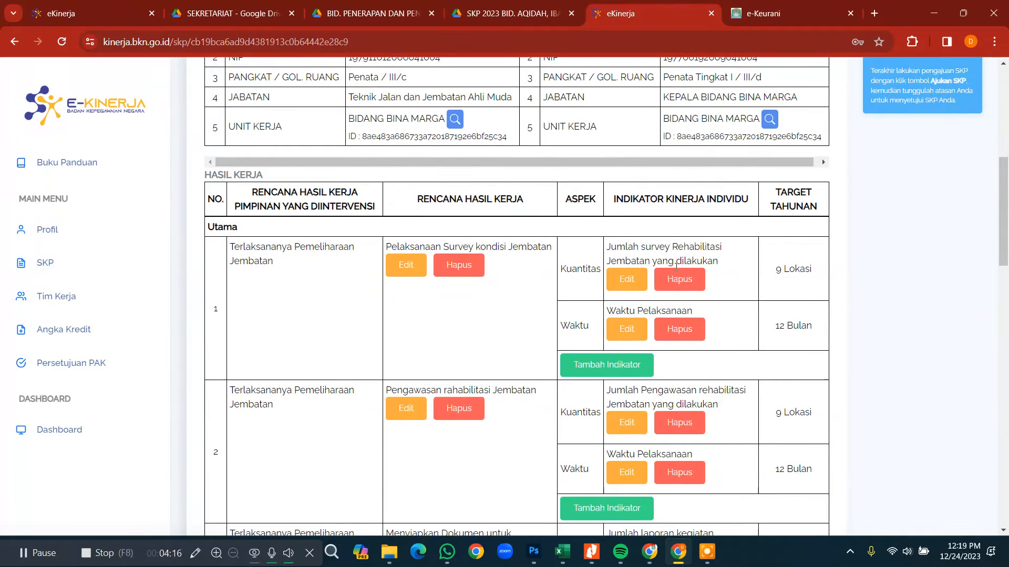
double_click(578, 200)
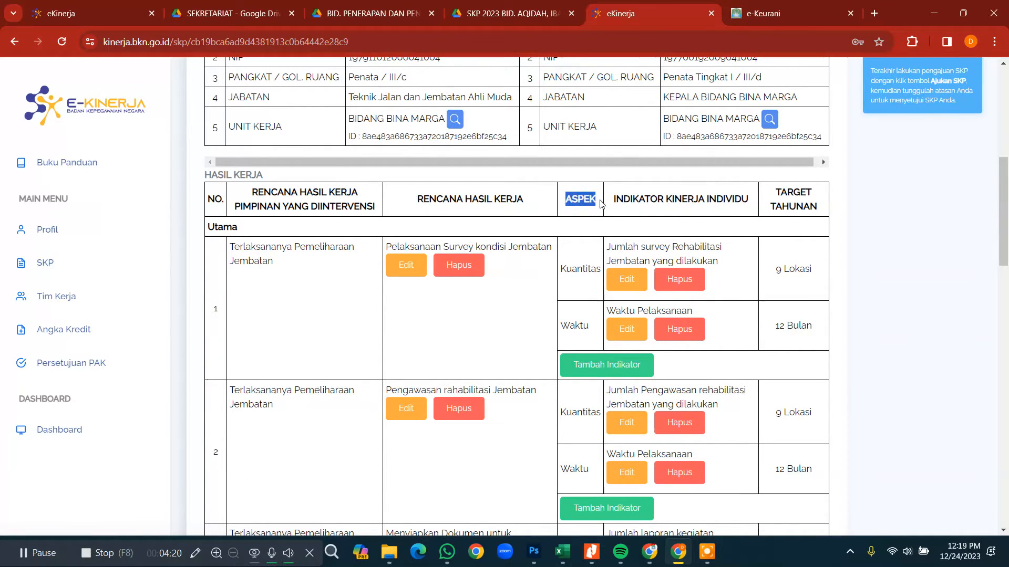
double_click(565, 329)
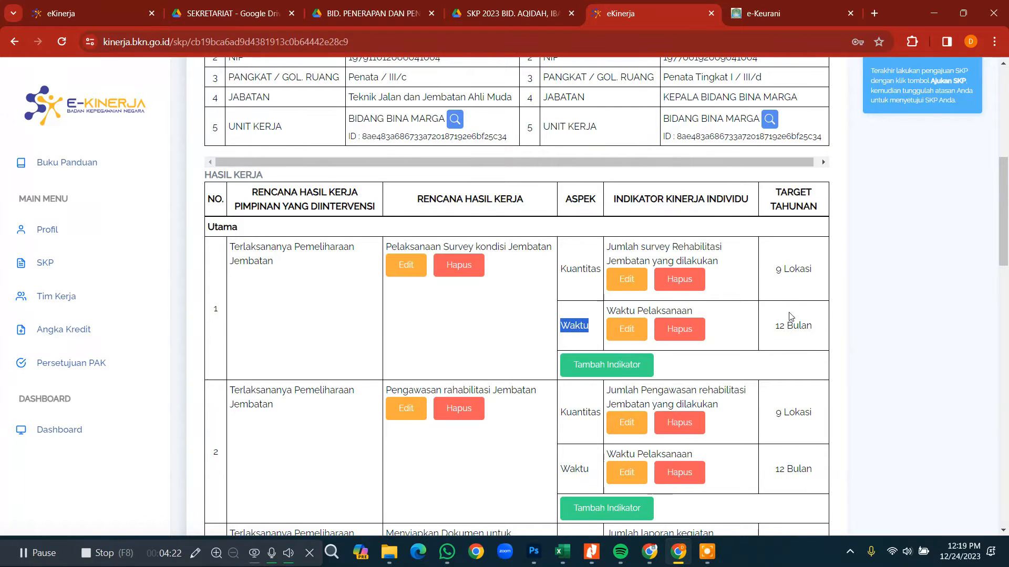
double_click(780, 326)
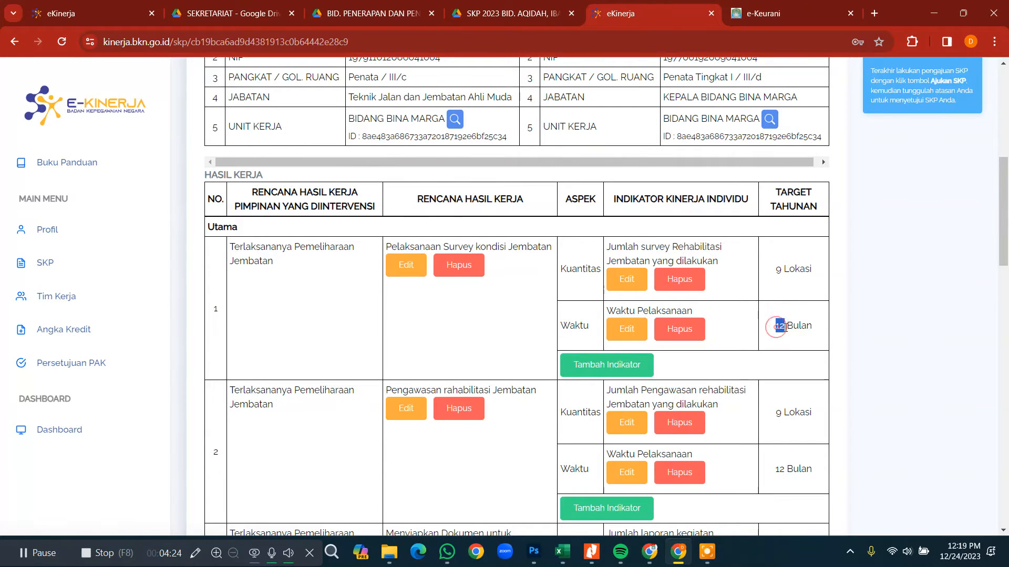
click(627, 331)
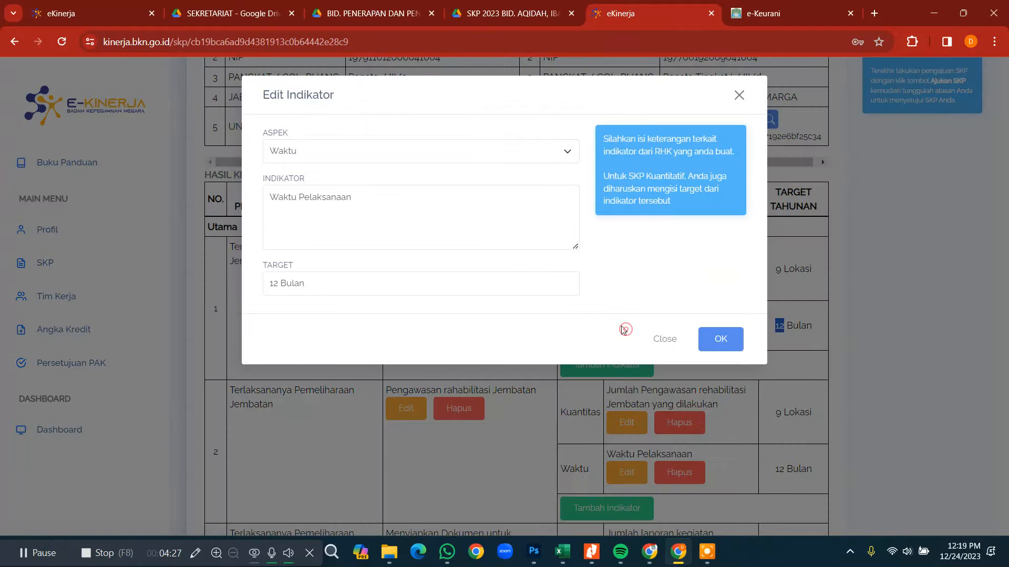
double_click(275, 286)
text(8)
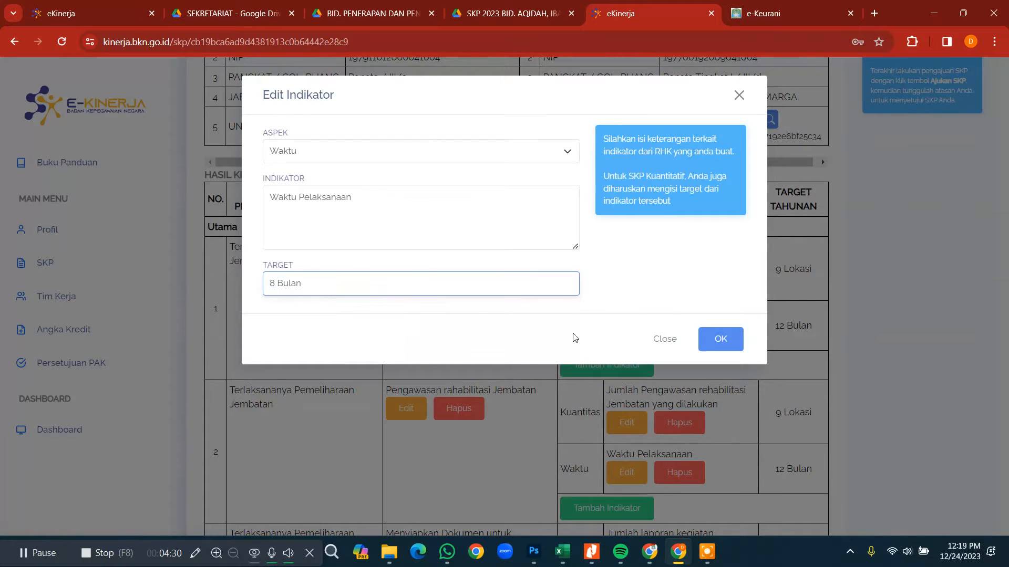
click(710, 339)
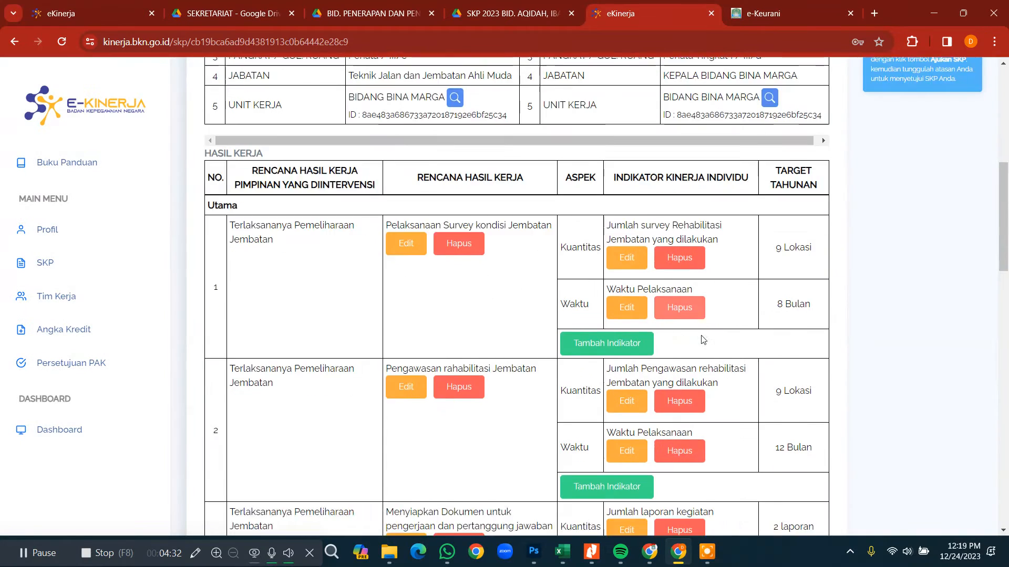
Set the Waktu indicator target of the second work result, Pengawasan rahabilitasi Jembatan, to 8 Bulan.
scroll(703, 340, down, 2)
click(574, 376)
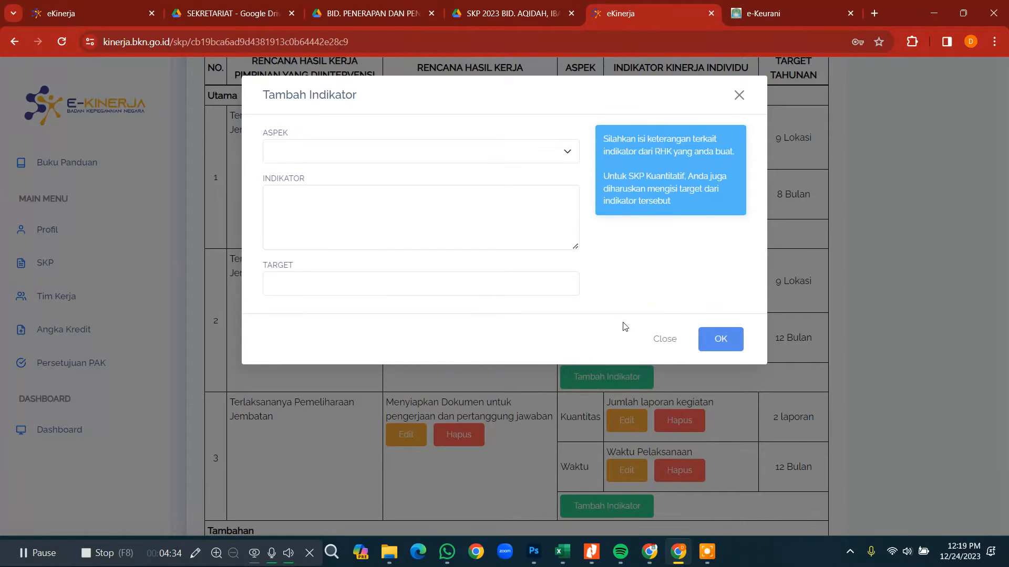
click(657, 341)
click(633, 343)
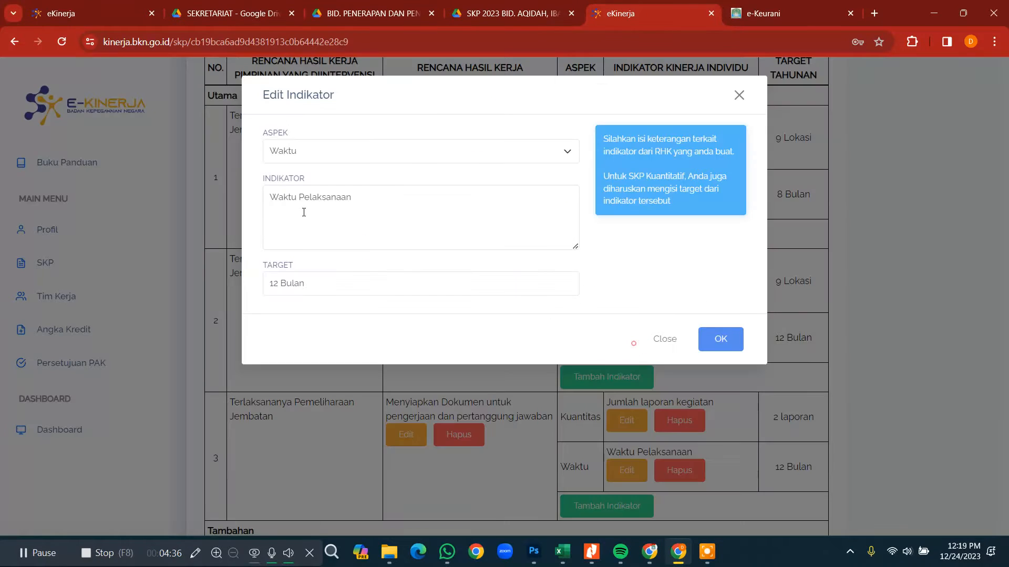
double_click(278, 284)
text(8)
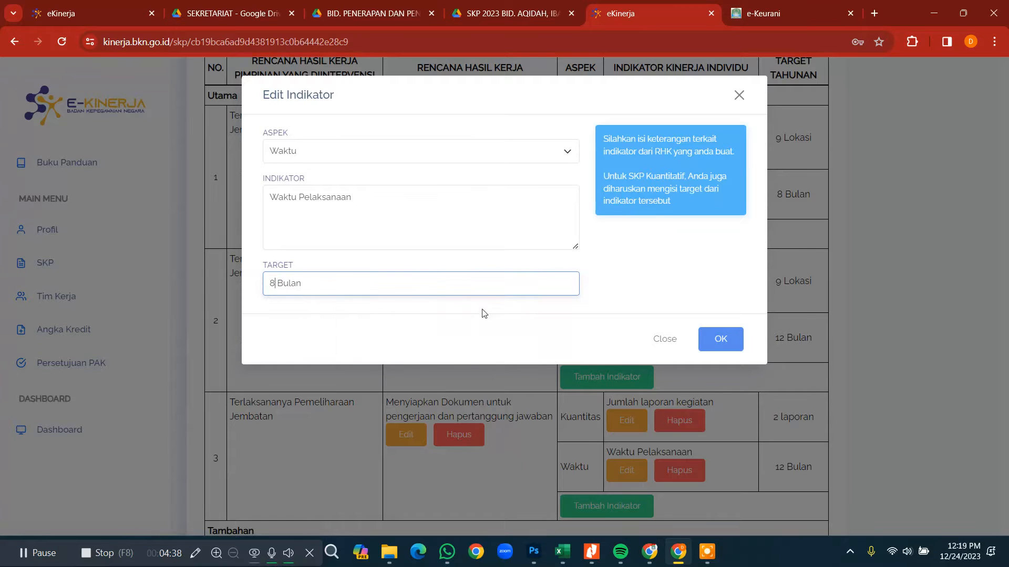
click(719, 339)
Set the Waktu indicator target of the third work result, on preparing work and accountability documents, to 8 Bulan.
scroll(661, 354, down, 3)
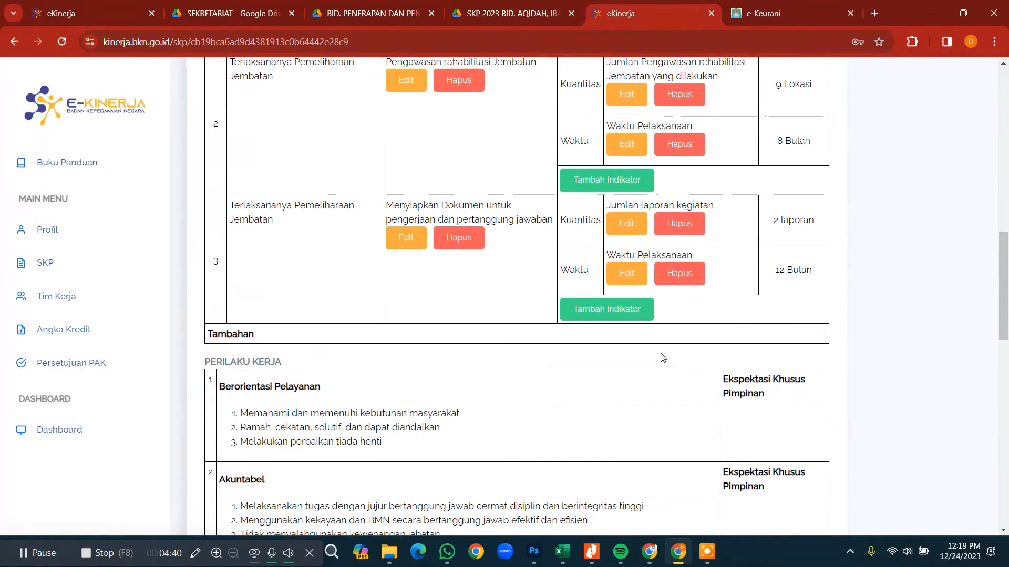
click(622, 277)
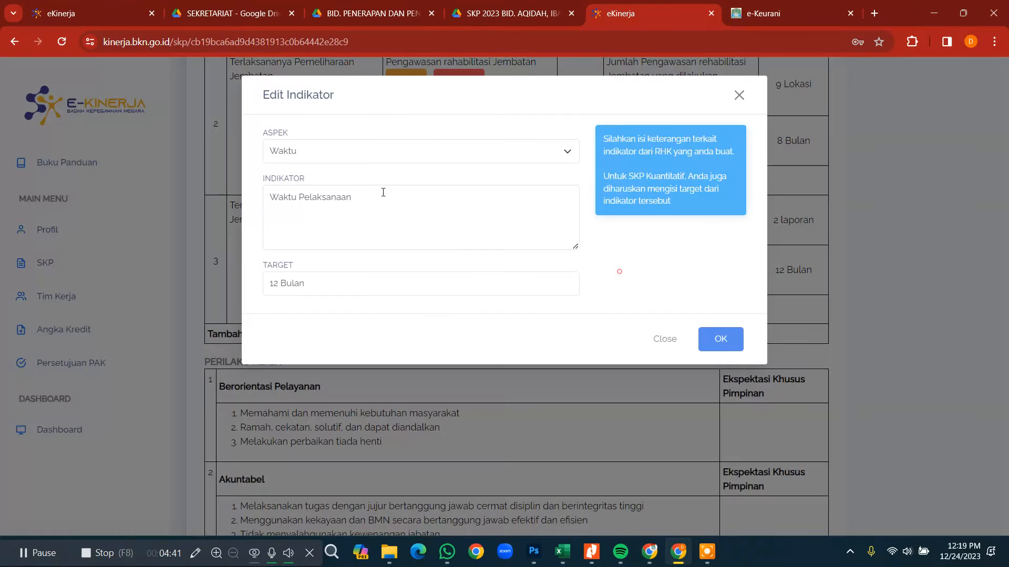
double_click(278, 283)
text(8)
click(726, 337)
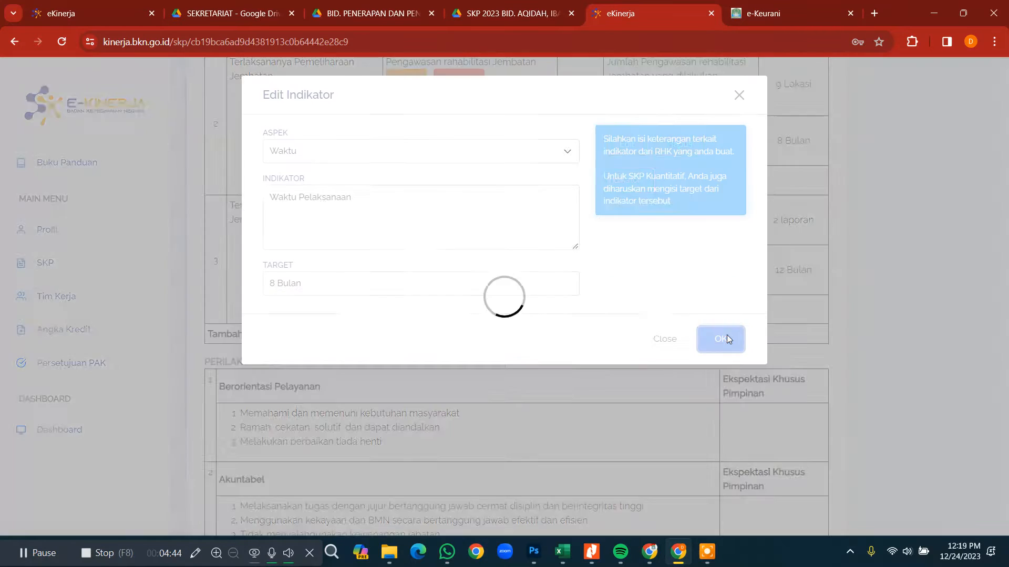
scroll(730, 338, down, 5)
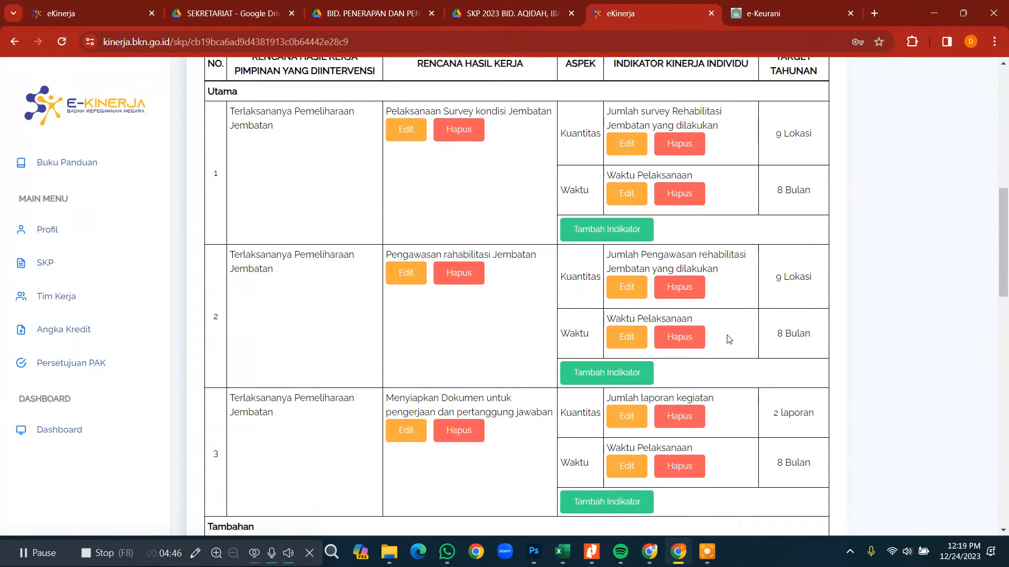
scroll(729, 339, down, 2)
Check the SKP's draft status and submit the SKP for the superior's review, confirming the submission.
scroll(728, 338, up, 5)
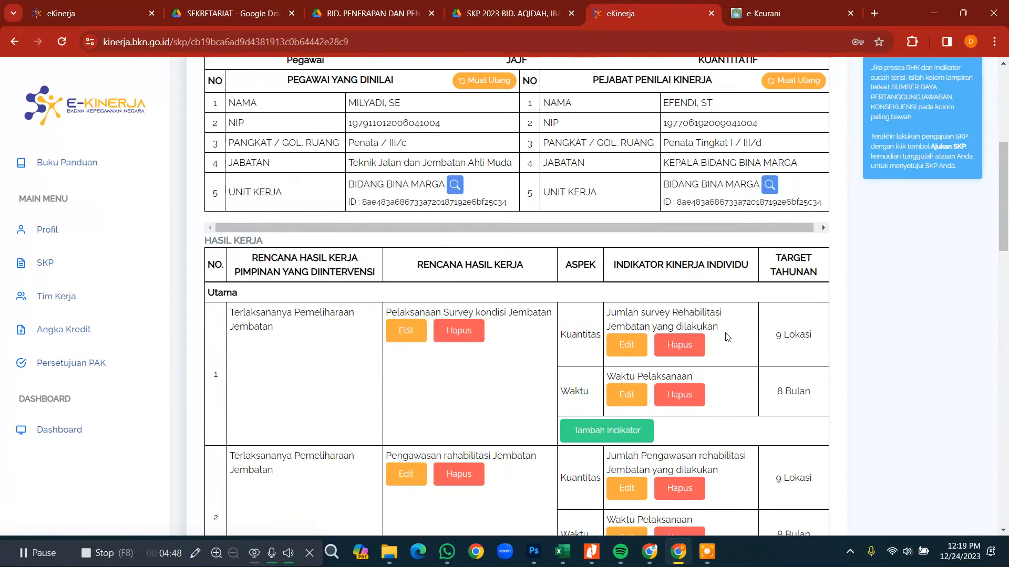
scroll(728, 338, up, 5)
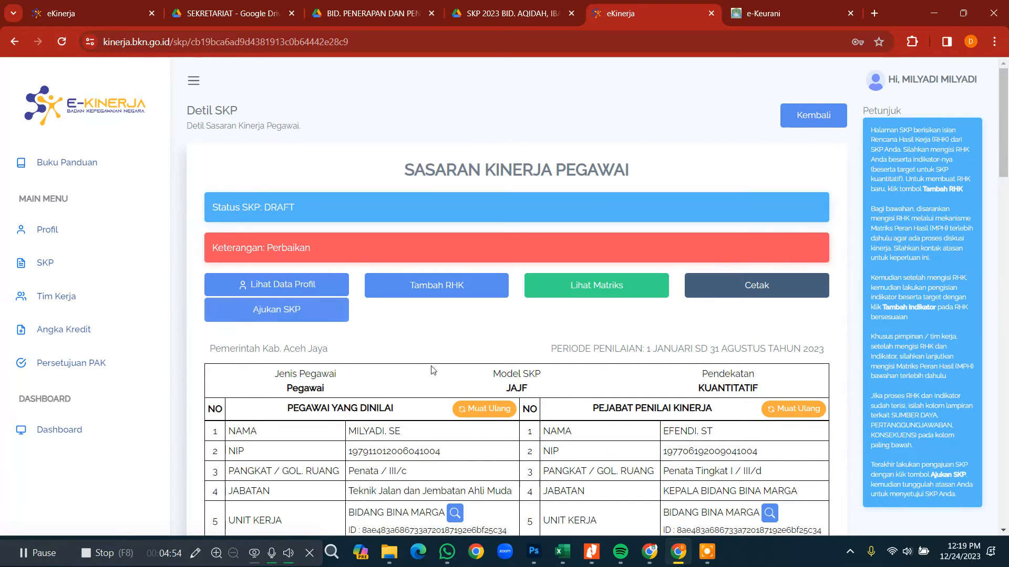
scroll(432, 371, down, 5)
scroll(431, 370, up, 5)
drag(212, 206, 309, 201)
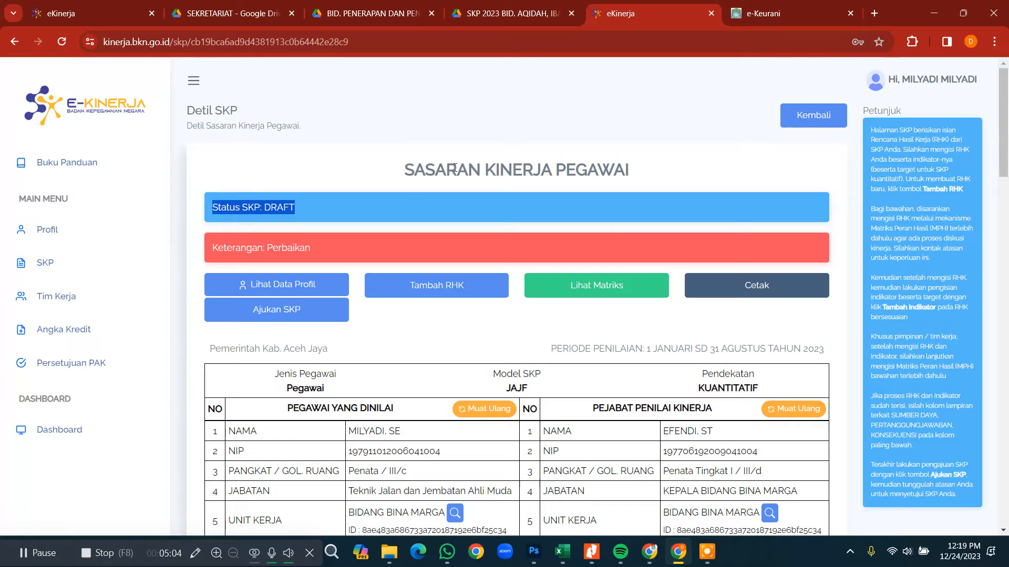
scroll(668, 370, down, 1)
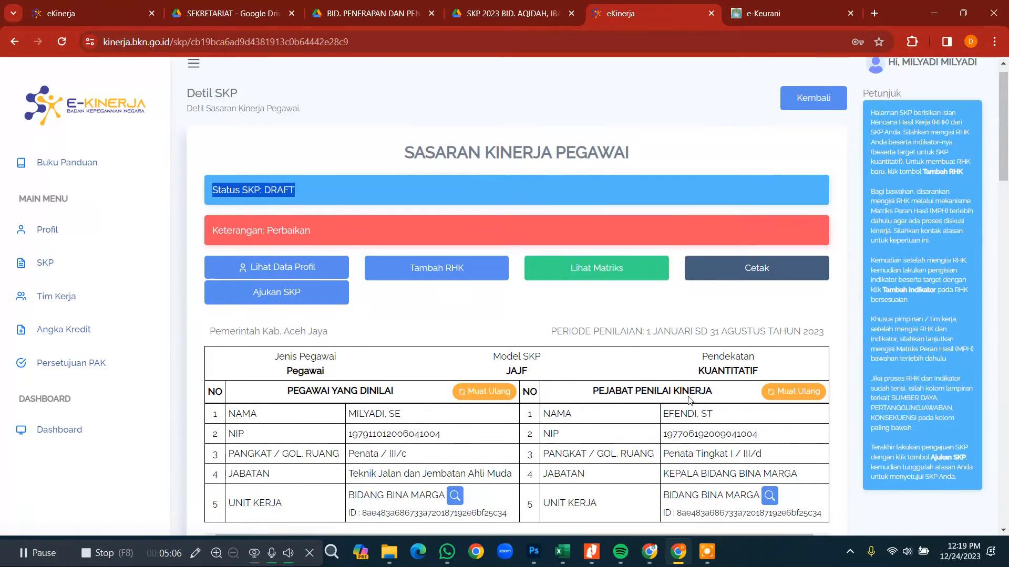
scroll(675, 376, up, 1)
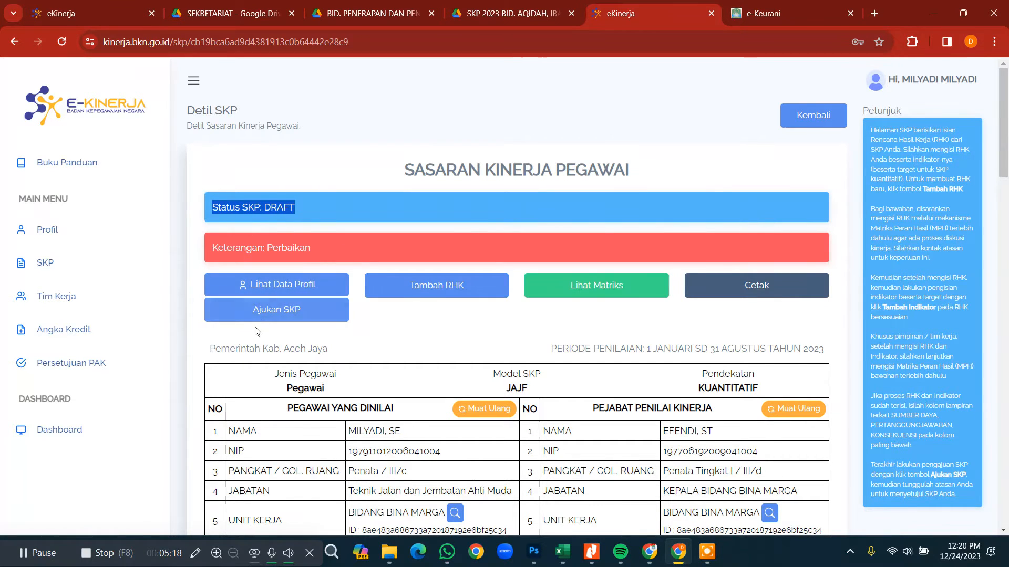
click(265, 312)
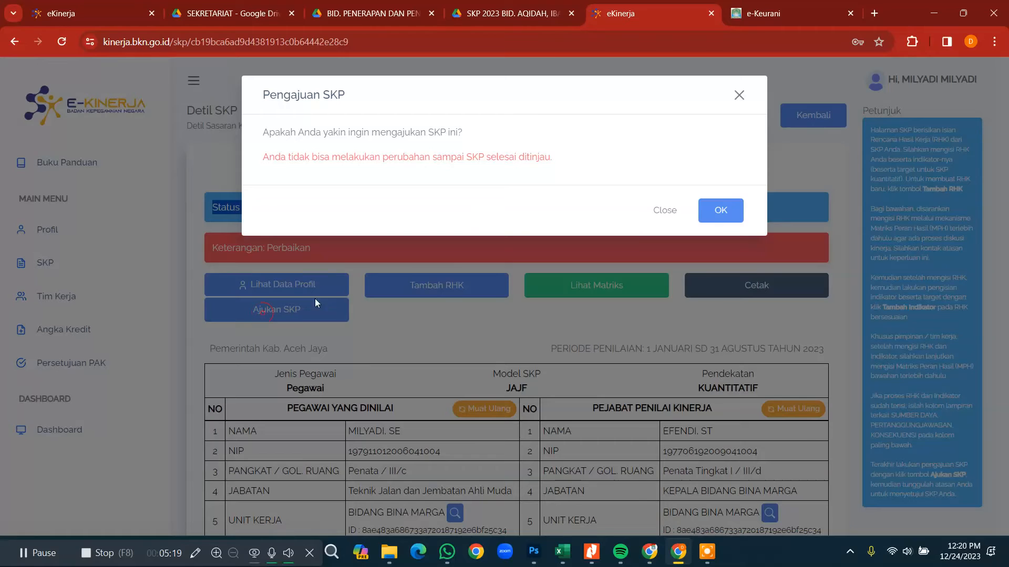
click(723, 208)
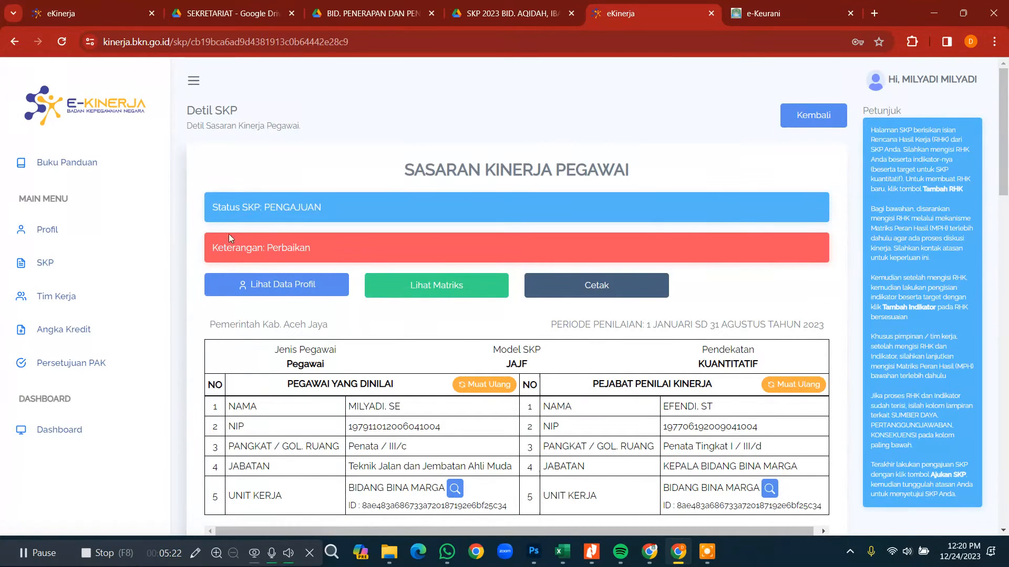
Review the submitted SKP's status, its appraising official and the annual targets in the work results table.
drag(211, 209, 319, 203)
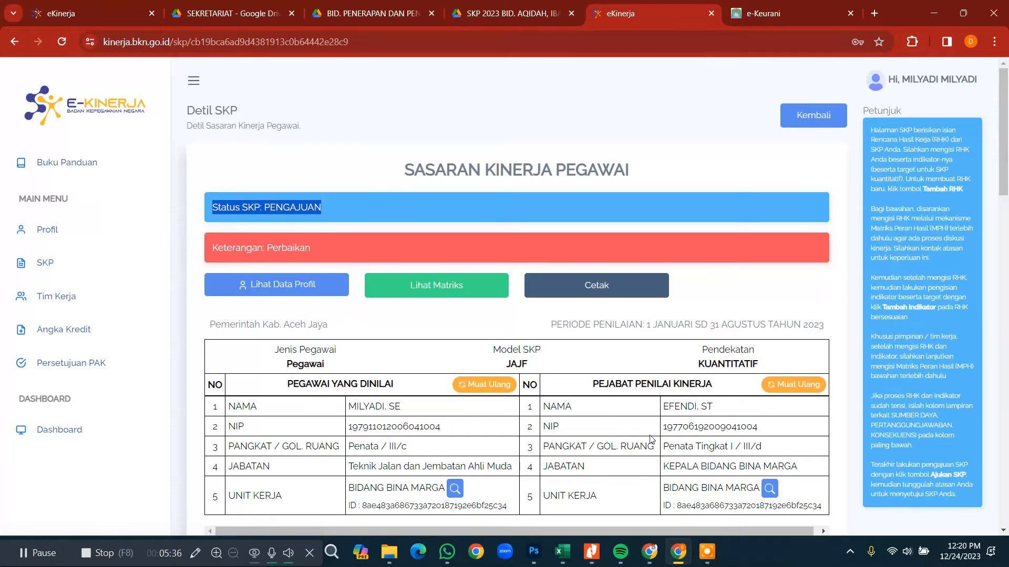
drag(663, 407, 713, 411)
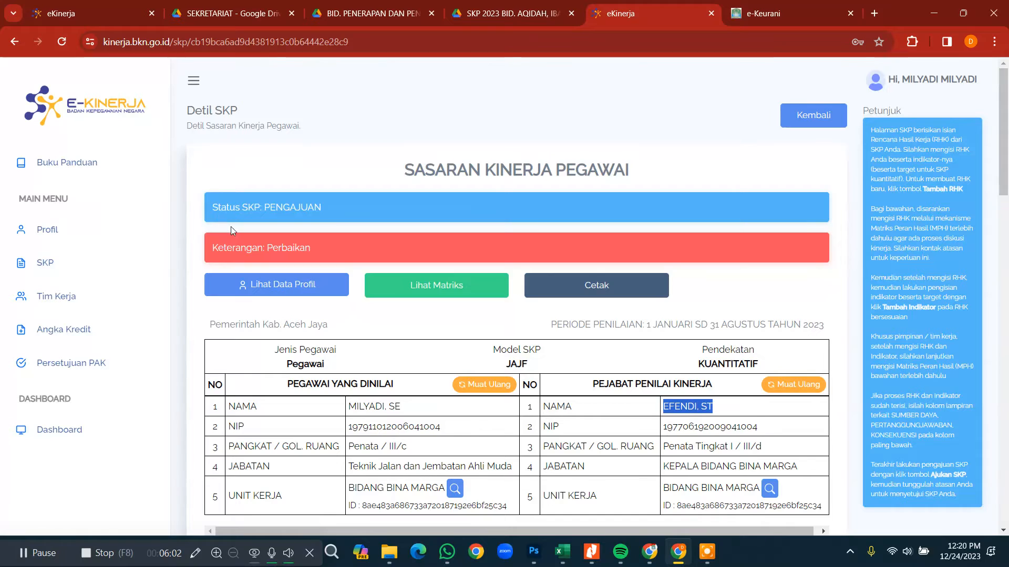
scroll(231, 226, down, 2)
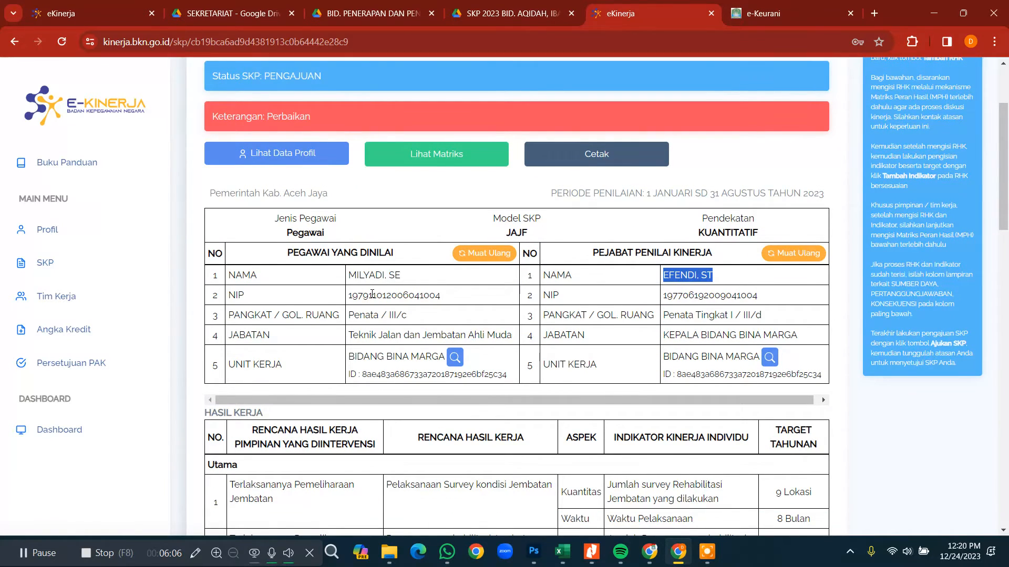
scroll(372, 294, down, 1)
scroll(255, 233, down, 3)
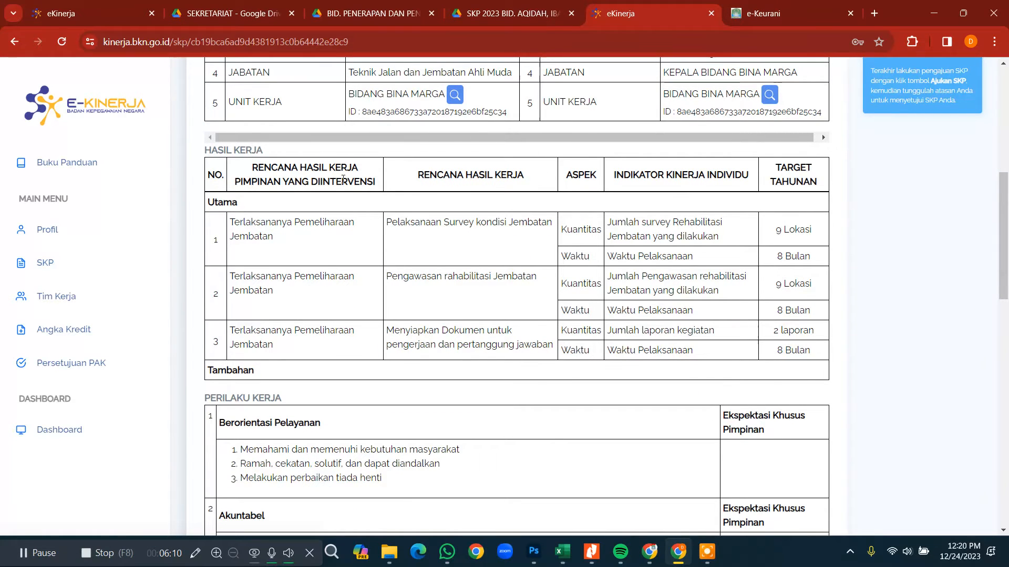
Recheck the submitted SKP's assessment period and work result targets, and check its entry in the SKP list.
scroll(523, 282, up, 6)
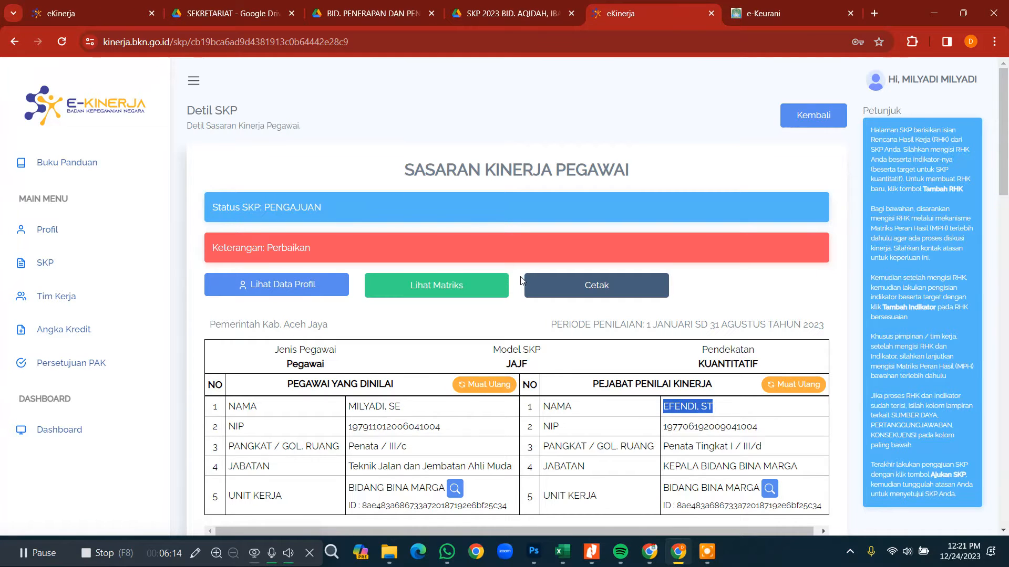
scroll(520, 281, down, 5)
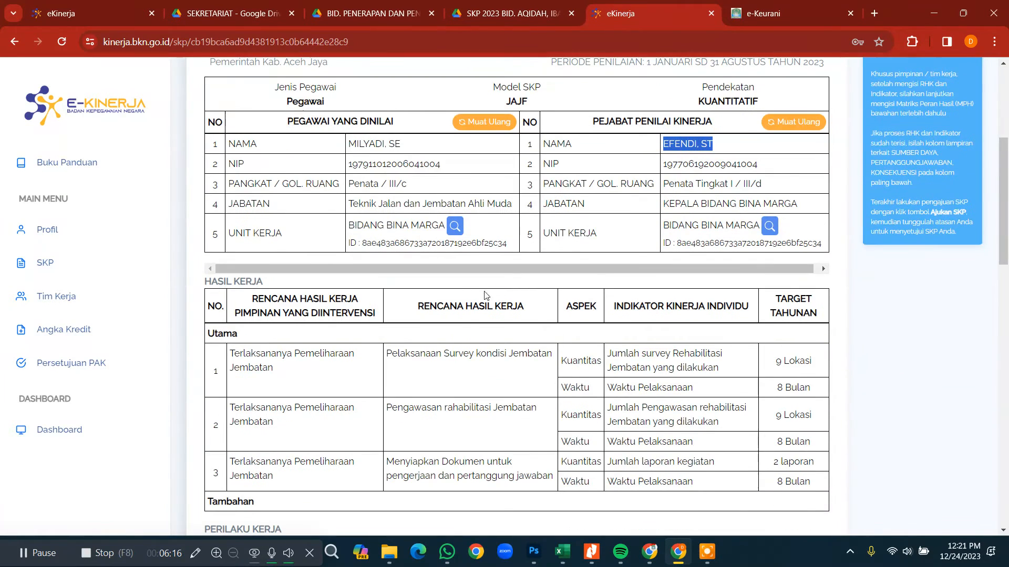
scroll(523, 315, up, 5)
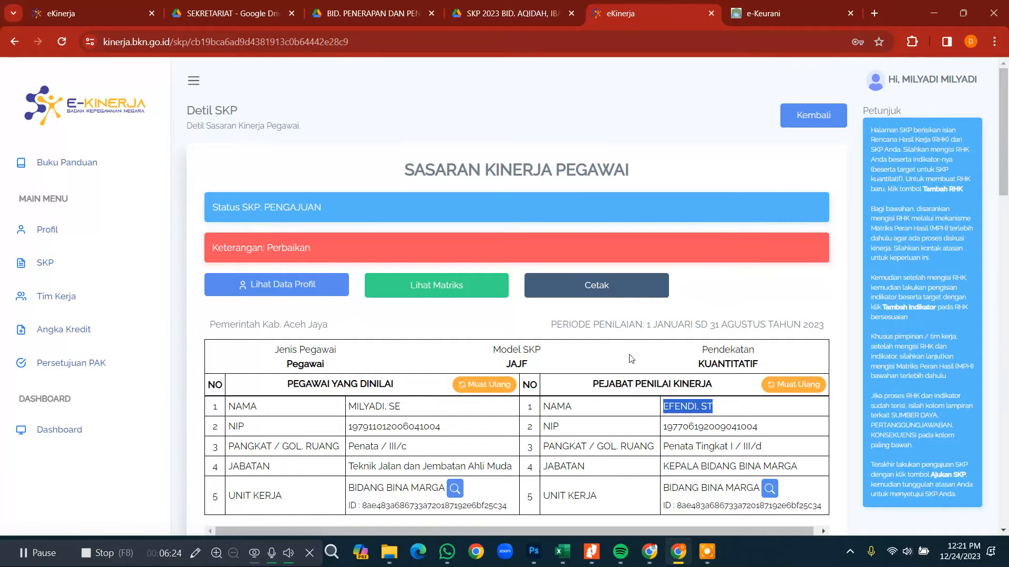
scroll(532, 301, down, 3)
scroll(533, 301, up, 3)
click(39, 263)
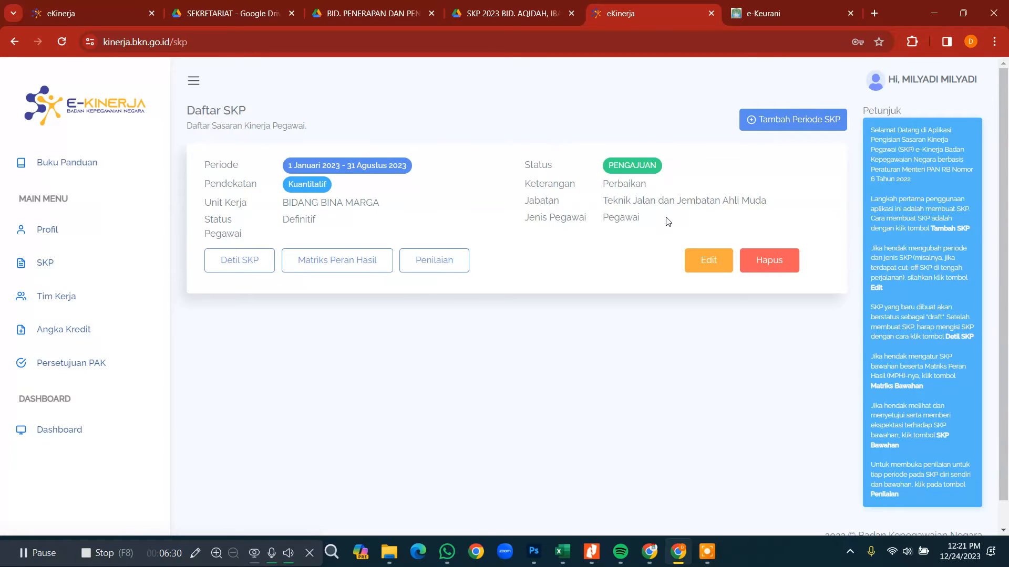
Examine the employee profile's personal data, Unit Kerja PNS and Unit Kerja Atasan.
click(66, 232)
scroll(317, 312, down, 3)
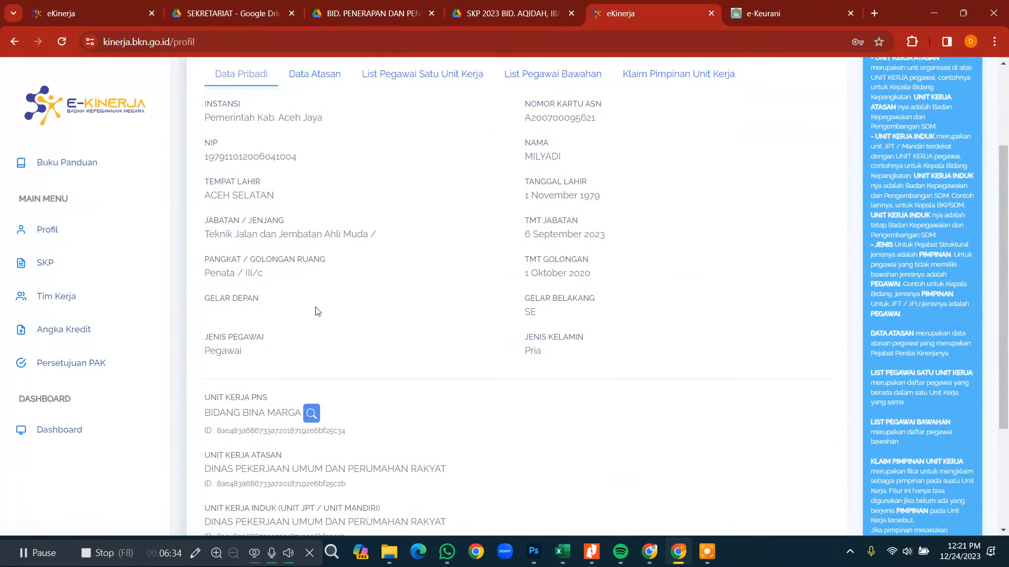
scroll(318, 311, down, 3)
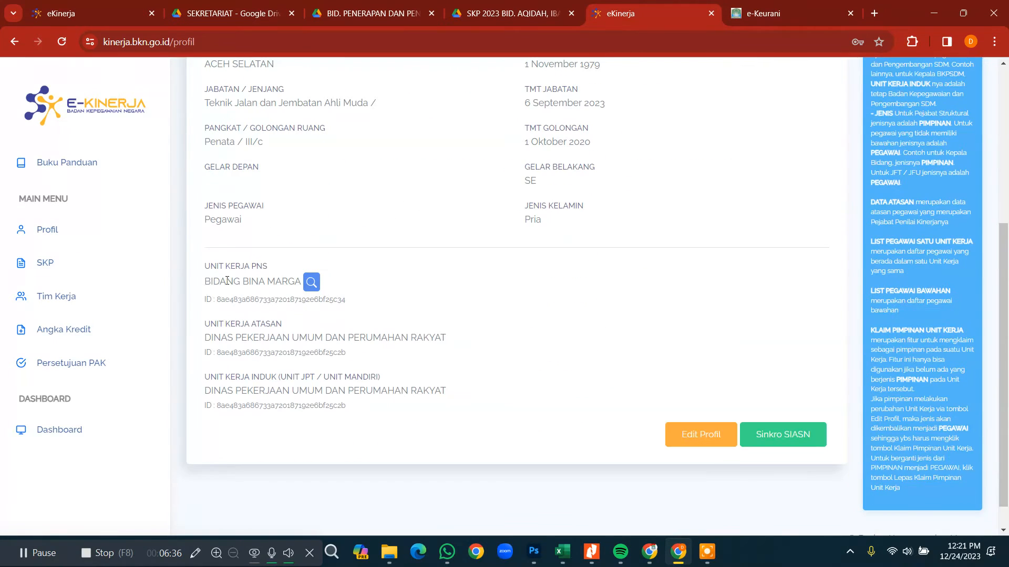
drag(208, 283, 298, 283)
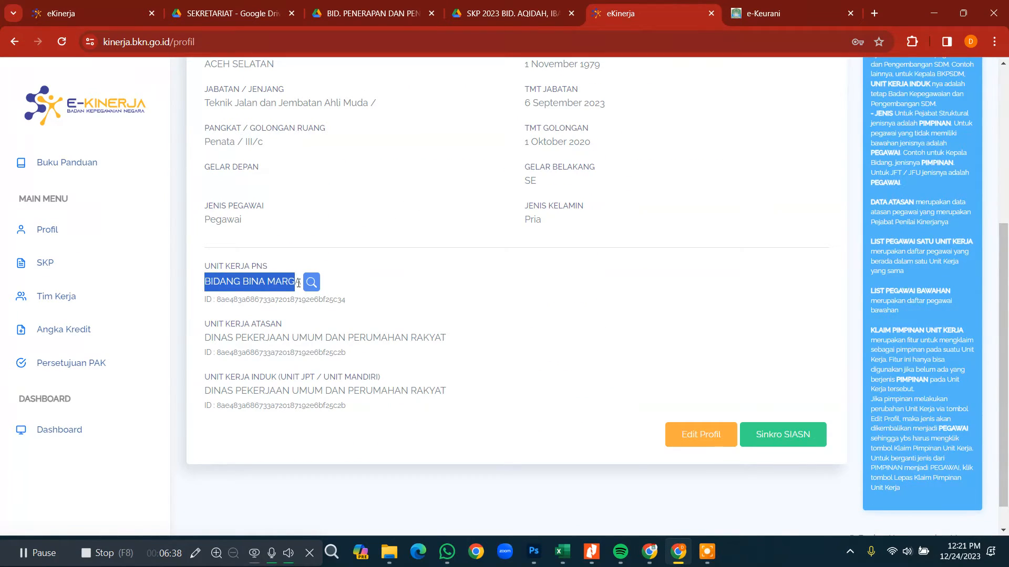
drag(205, 338, 450, 337)
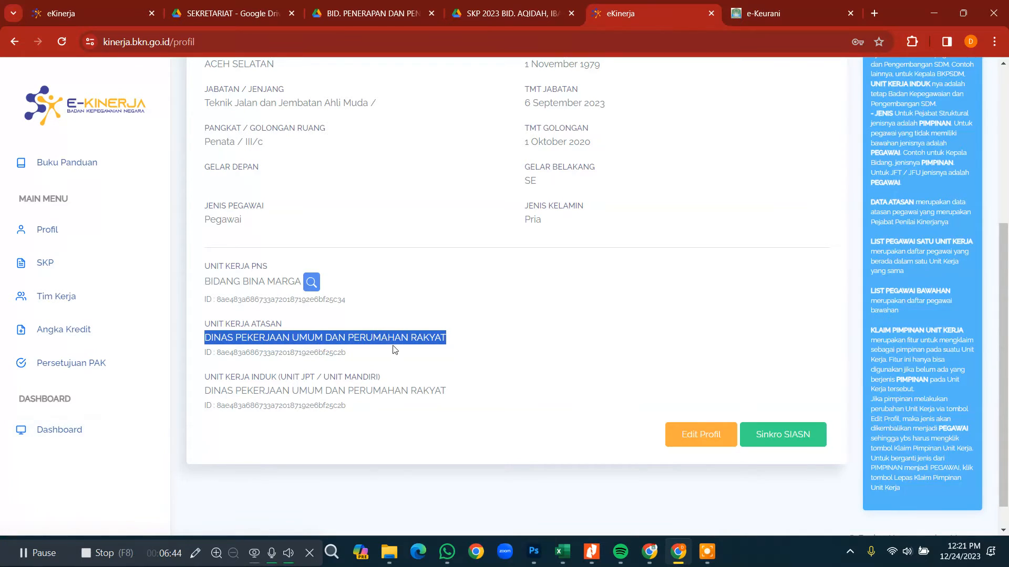
scroll(395, 351, up, 5)
scroll(401, 354, down, 2)
scroll(402, 354, up, 2)
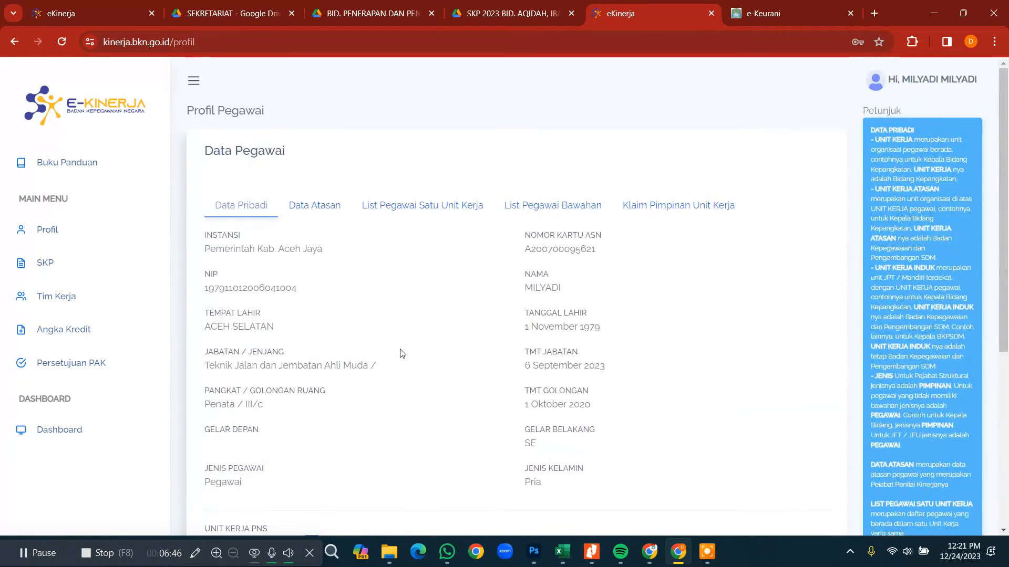
scroll(402, 353, down, 4)
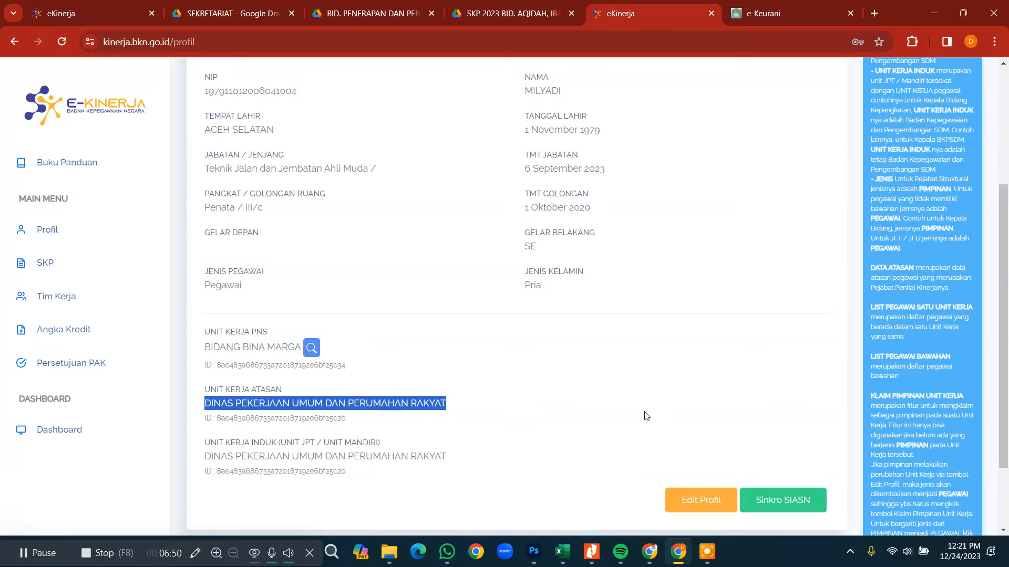
Open the profile for editing, then switch to e-Keurani and search for the employee by name.
click(706, 501)
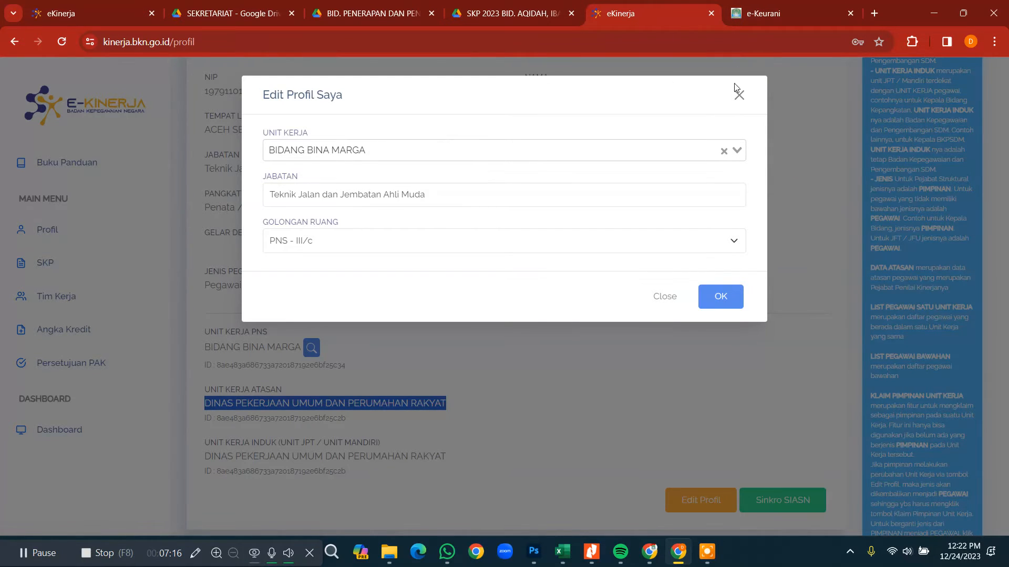
mouse_move(752, 17)
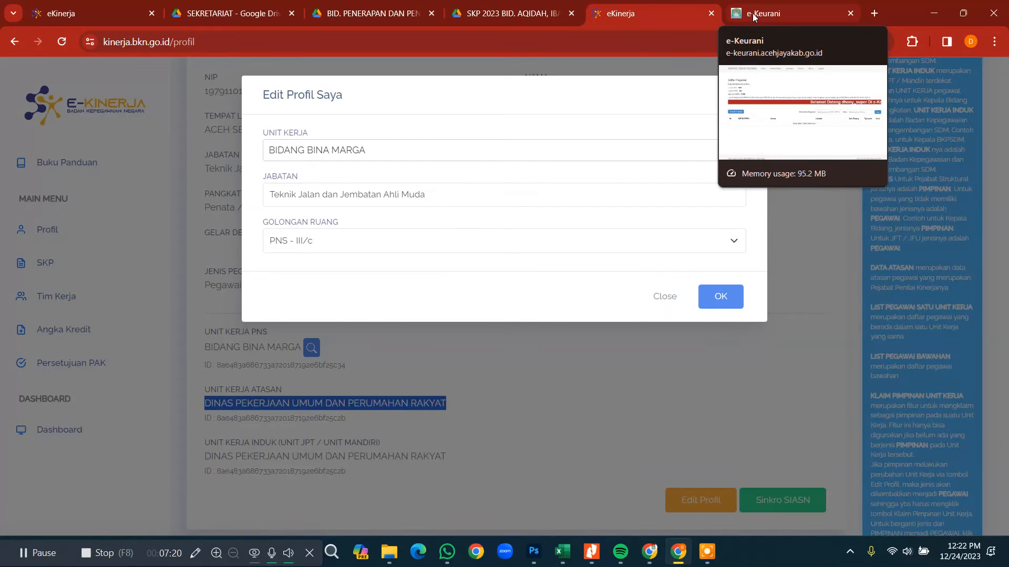
click(754, 18)
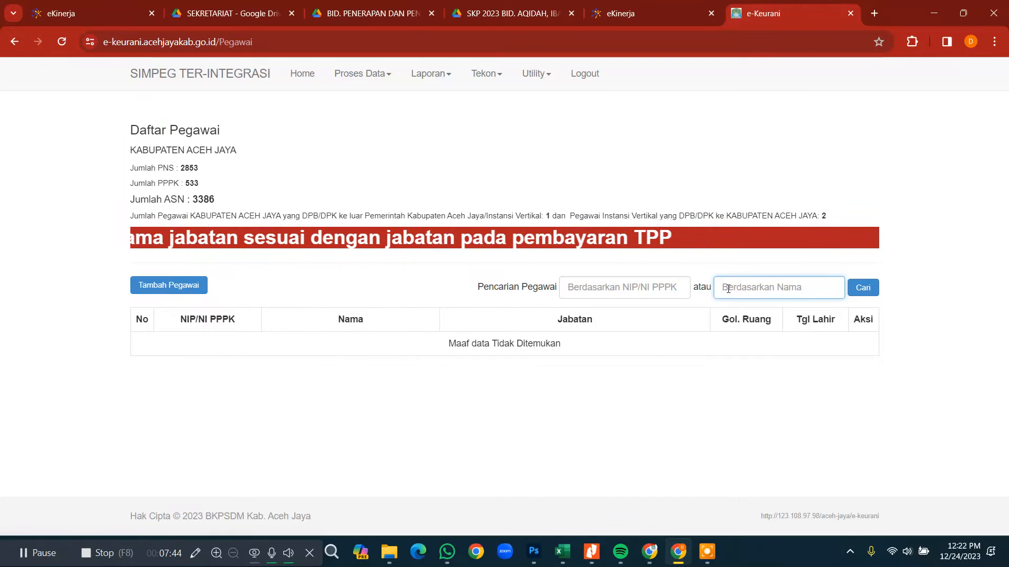
text(milya)
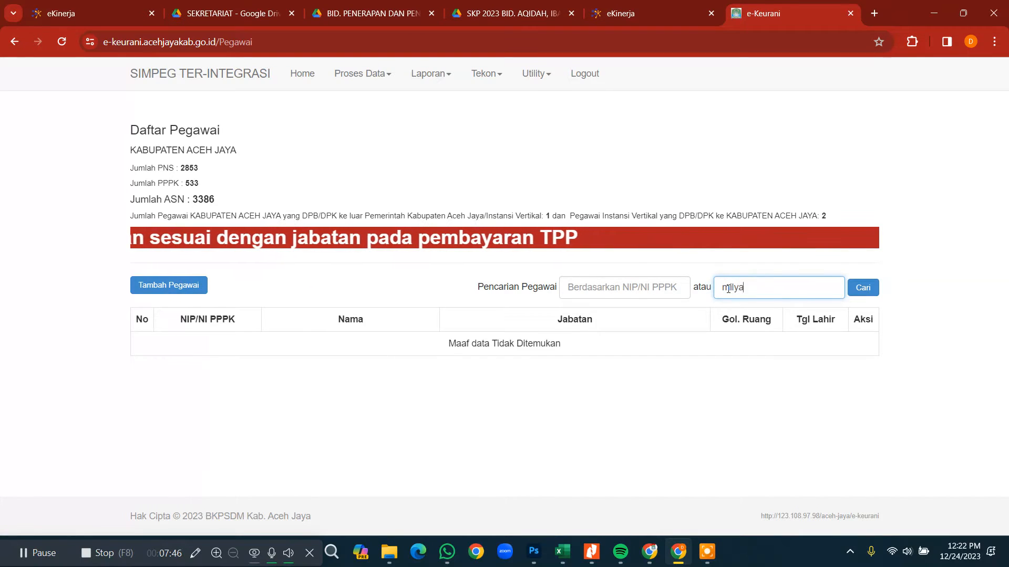
text(di)
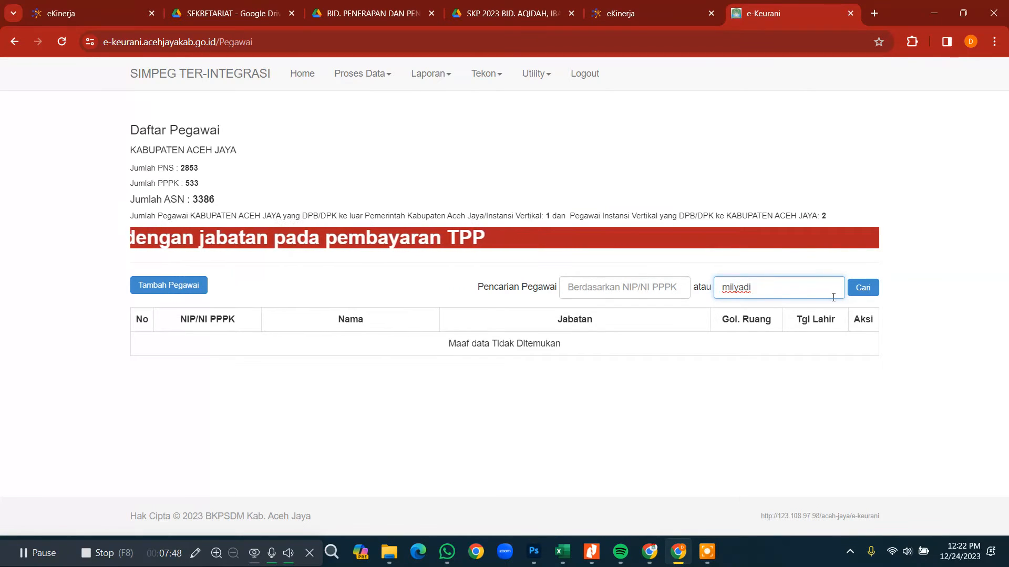
click(862, 289)
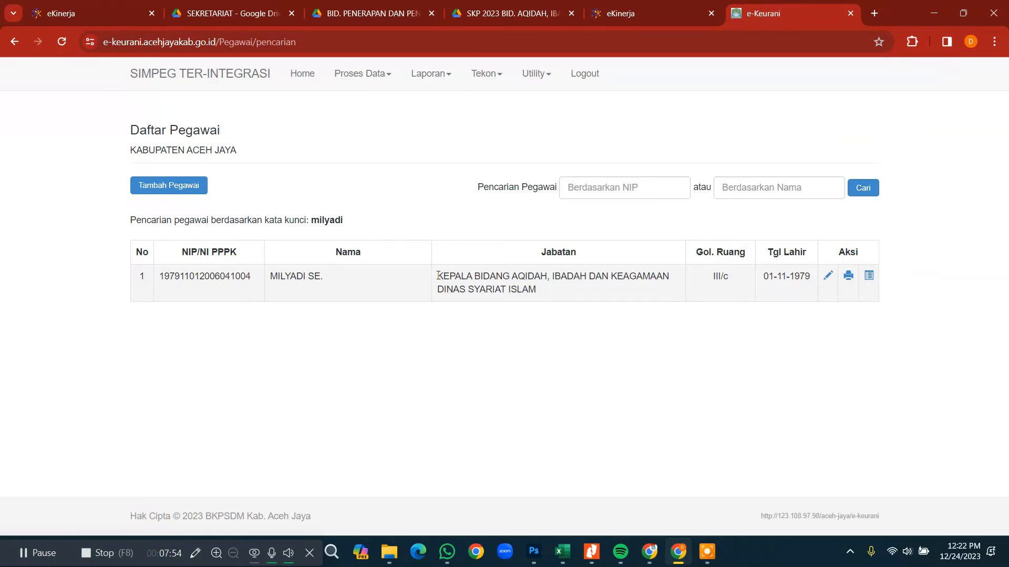
Copy the unit name BIDANG AQIDAH, IBADAH DAN KEAGAMAAN from the employee's position in the search results.
drag(437, 275, 678, 286)
click(532, 274)
drag(475, 278, 673, 287)
key(ctrl+c)
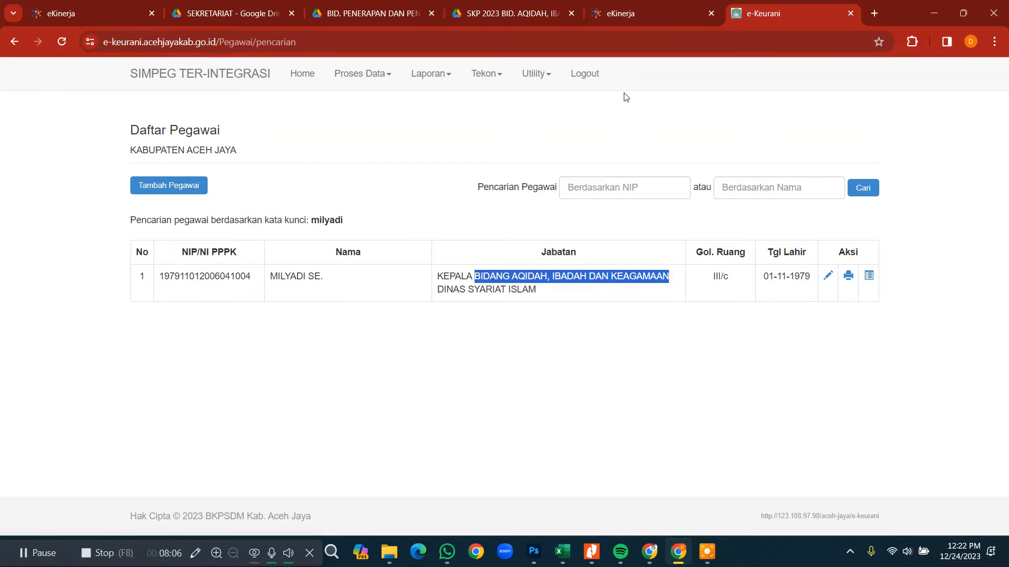
Search the Unit Kerja options in the eKinerja profile edit form for BIDANG AQIDAH and compare them with the e-Keurani position.
click(619, 19)
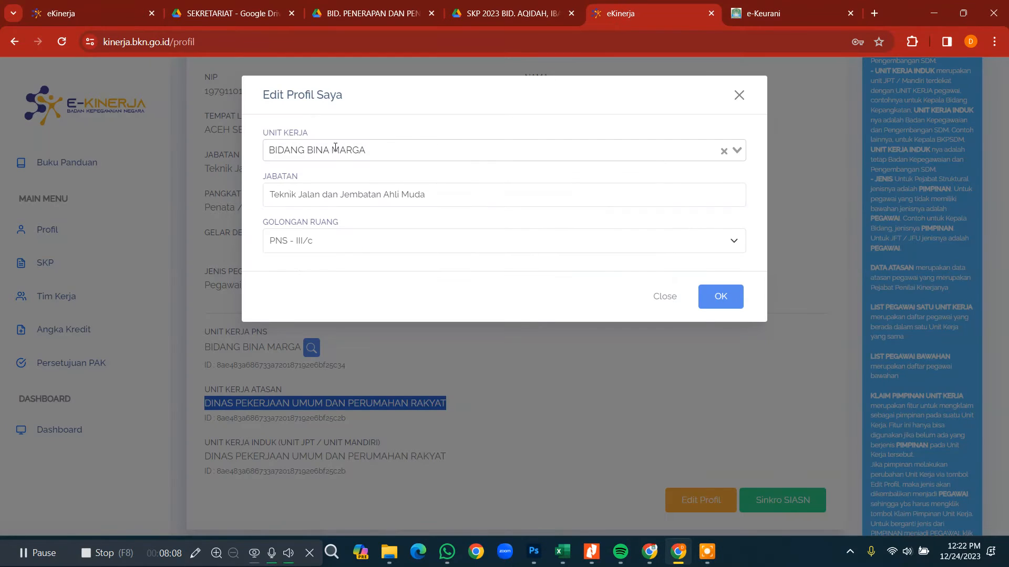
click(269, 151)
key(ctrl+v)
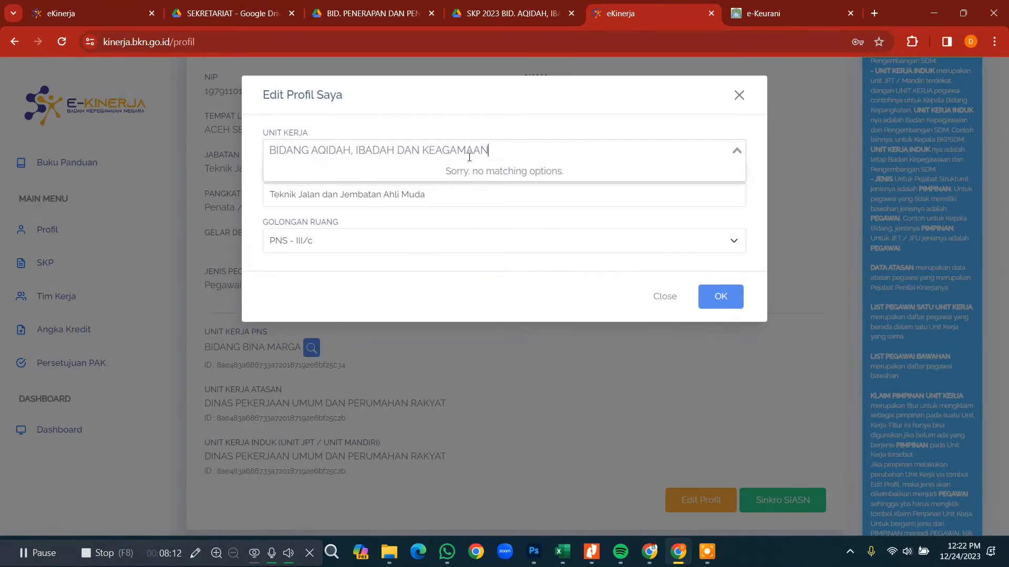
key(BackSpace)
key(BackSpace)
key(BackSpace)
key(BackSpace)
key(BackSpace)
key(BackSpace)
key(BackSpace)
key(BackSpace)
key(BackSpace)
key(BackSpace)
key(BackSpace)
key(BackSpace)
key(BackSpace)
key(BackSpace)
key(BackSpace)
key(BackSpace)
key(BackSpace)
key(BackSpace)
key(BackSpace)
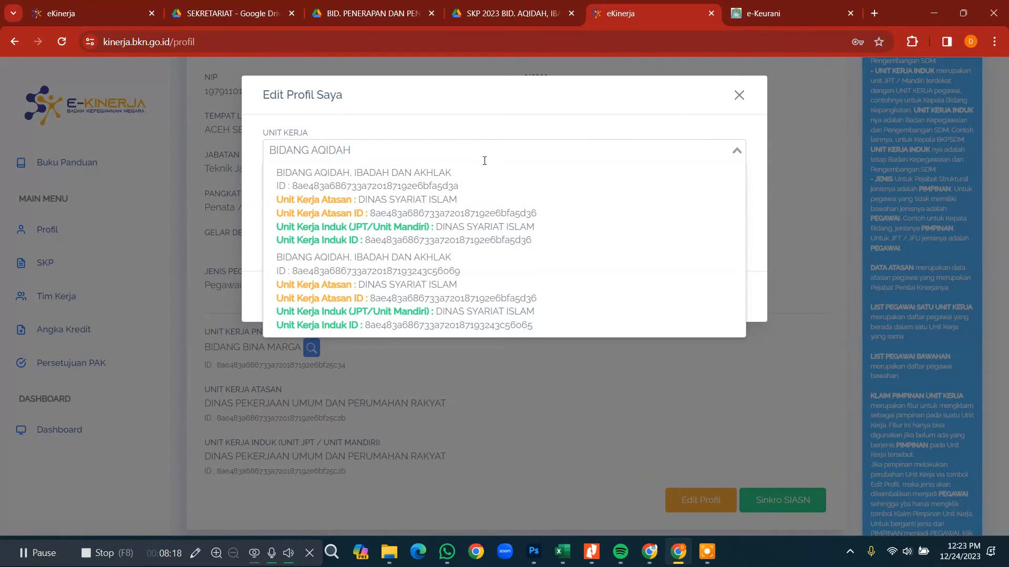
click(802, 15)
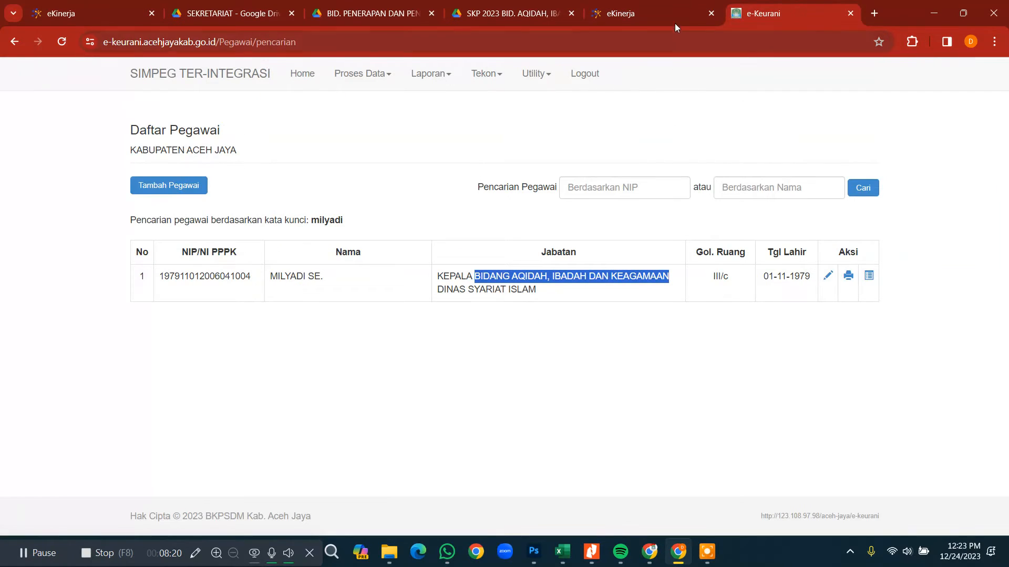
click(658, 7)
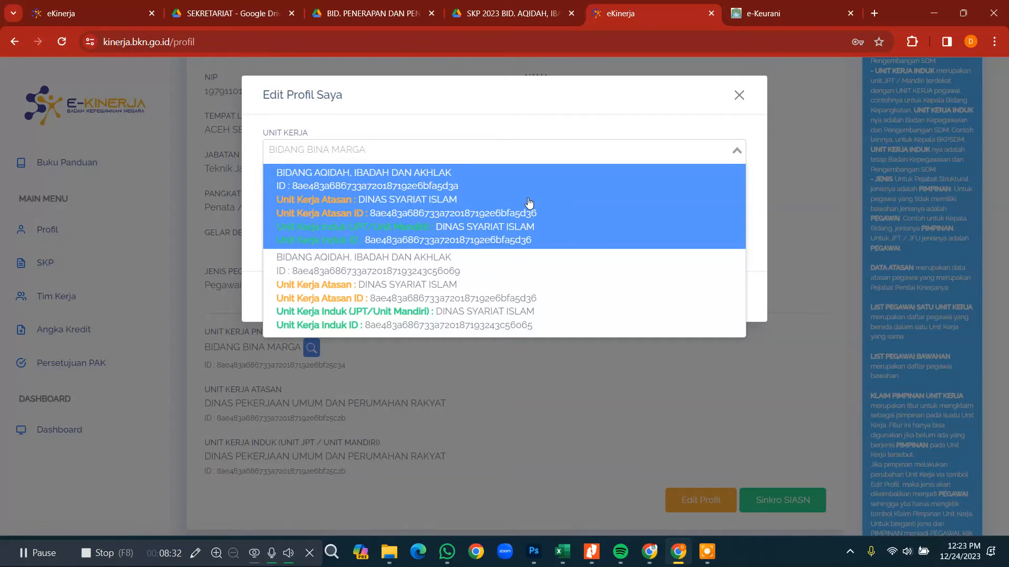
Open the employee's record in e-Keurani and view the SIASN data and position history.
click(804, 11)
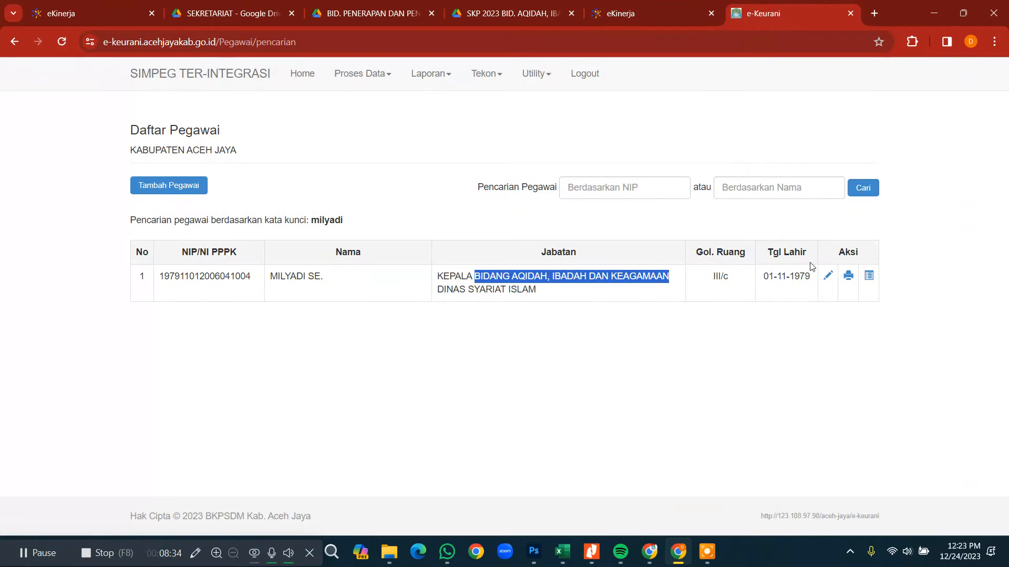
click(829, 279)
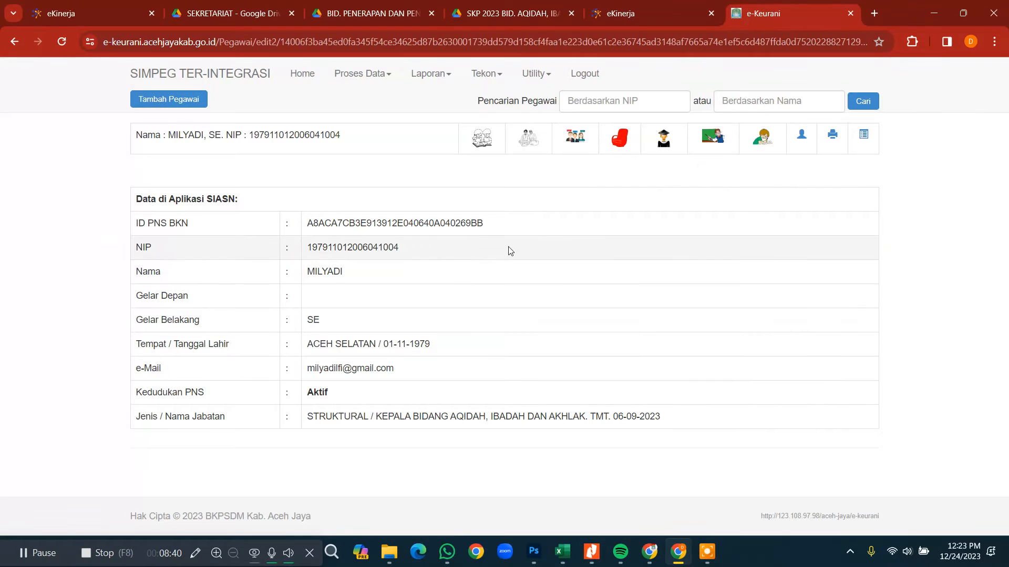
click(622, 144)
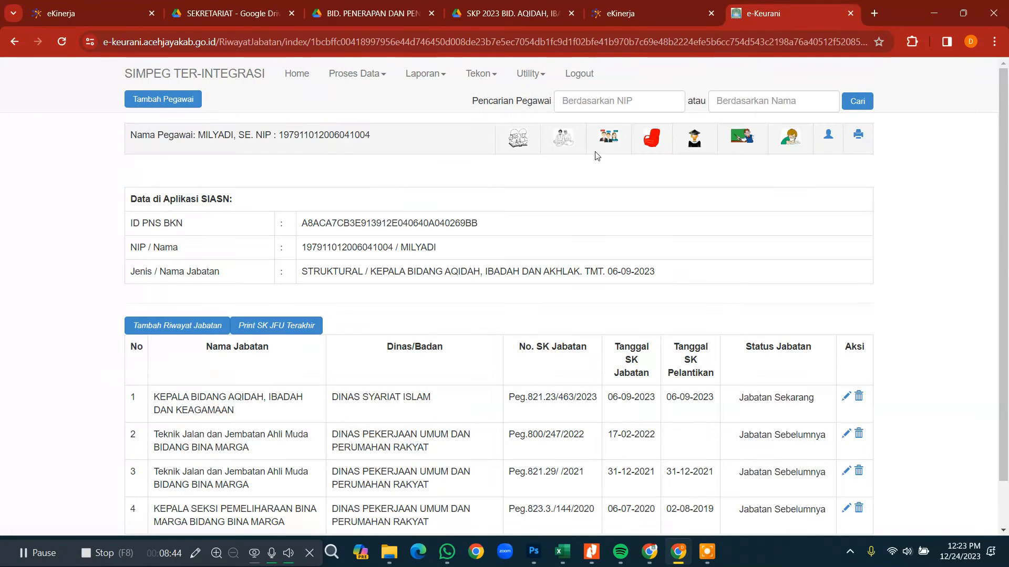
click(516, 140)
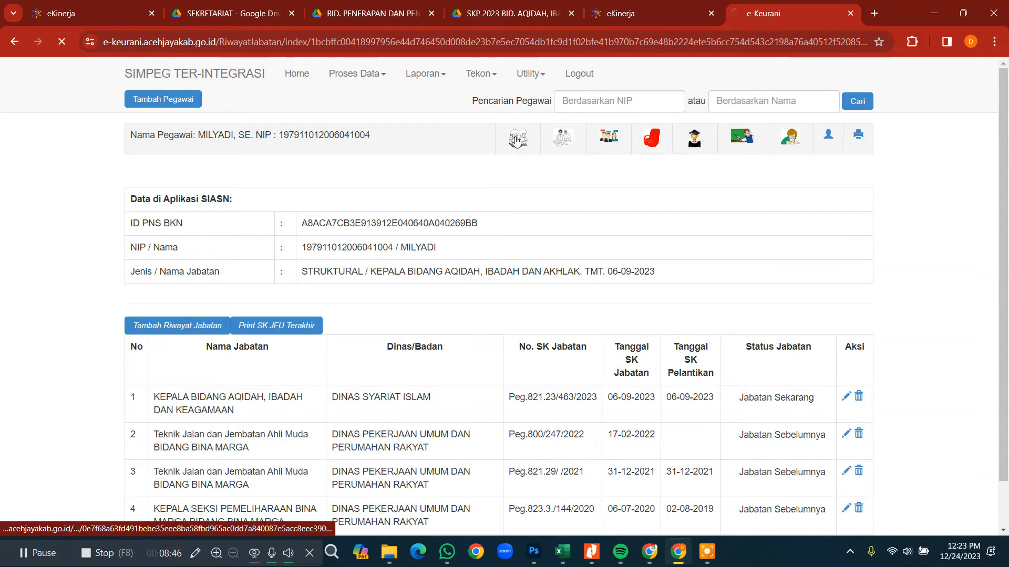
Return to eKinerja, close the profile edit form without saving, and preview the Sinkro SIASN profile data without applying it.
click(627, 14)
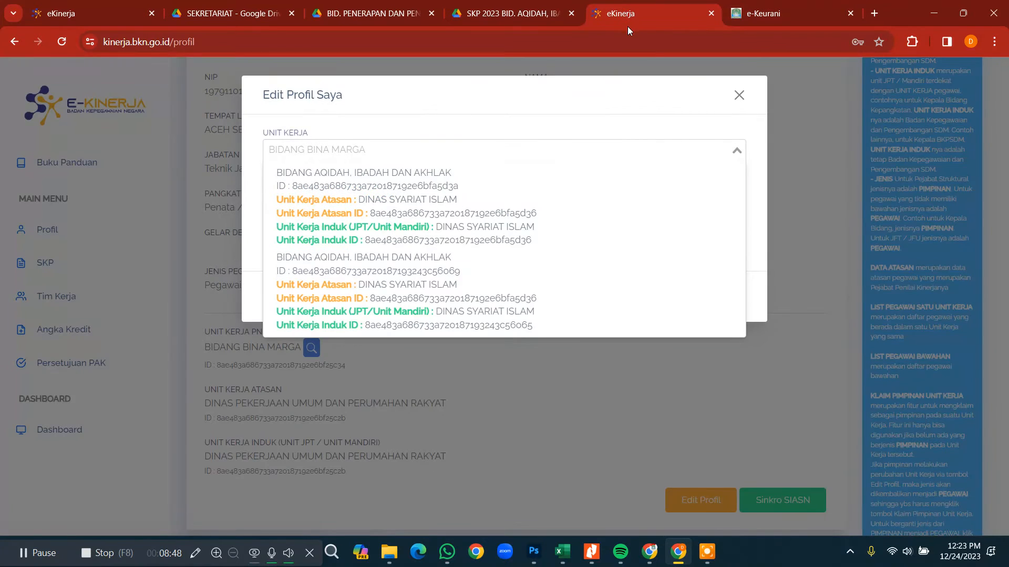
click(739, 95)
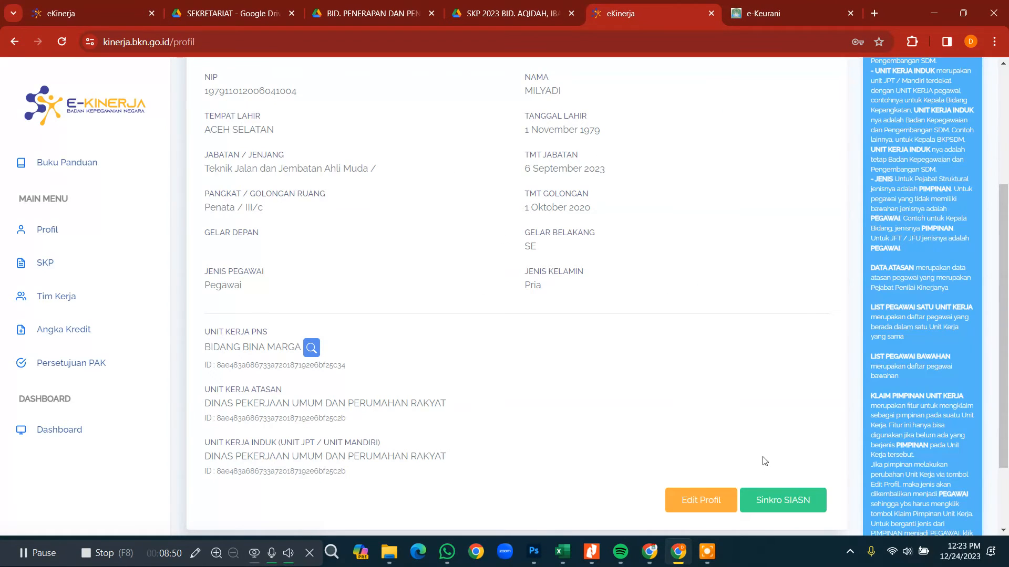
click(778, 497)
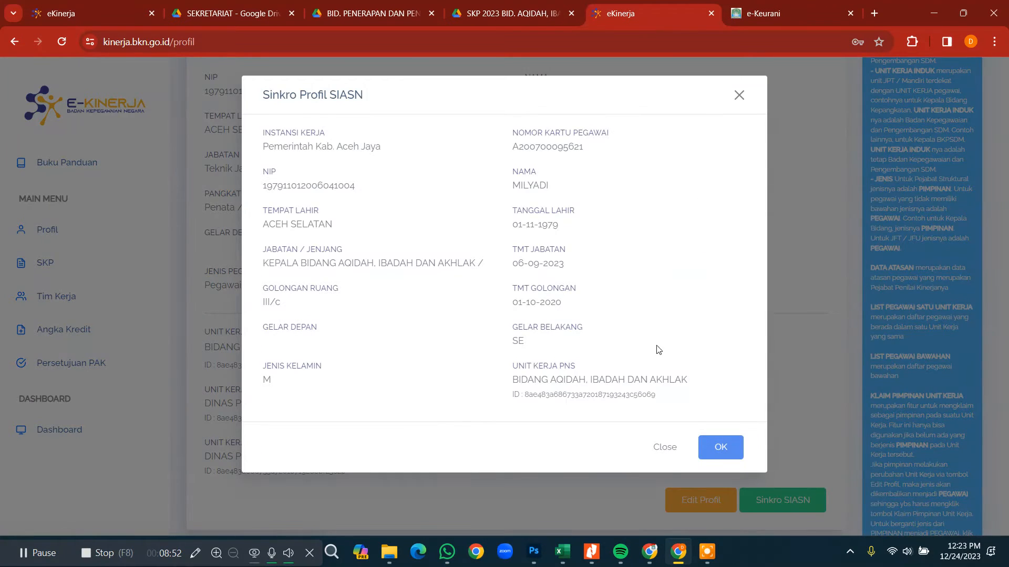
click(665, 449)
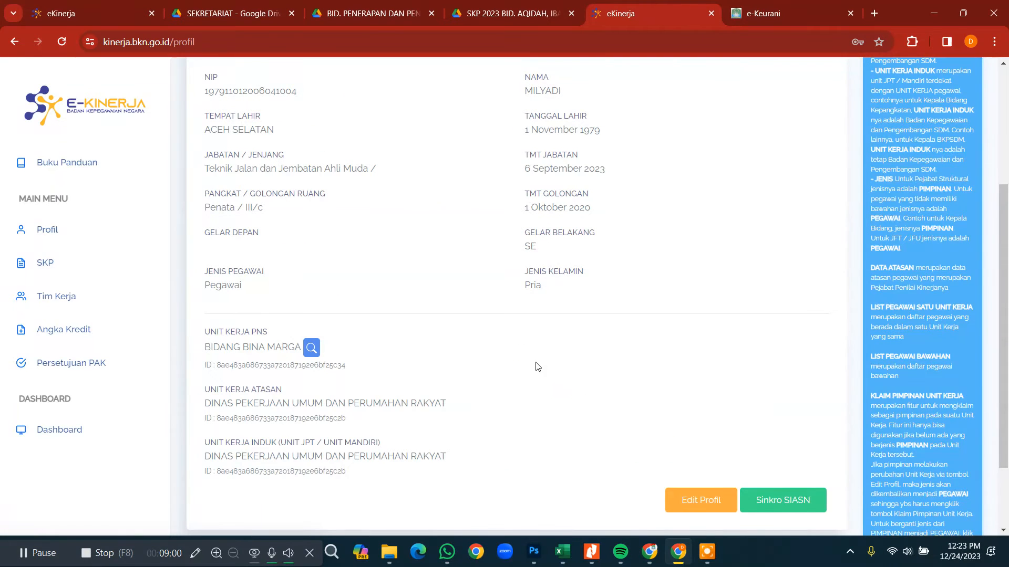
Check the Unit Kerja PNS recorded in the eKinerja profile.
scroll(538, 366, up, 3)
scroll(537, 366, down, 4)
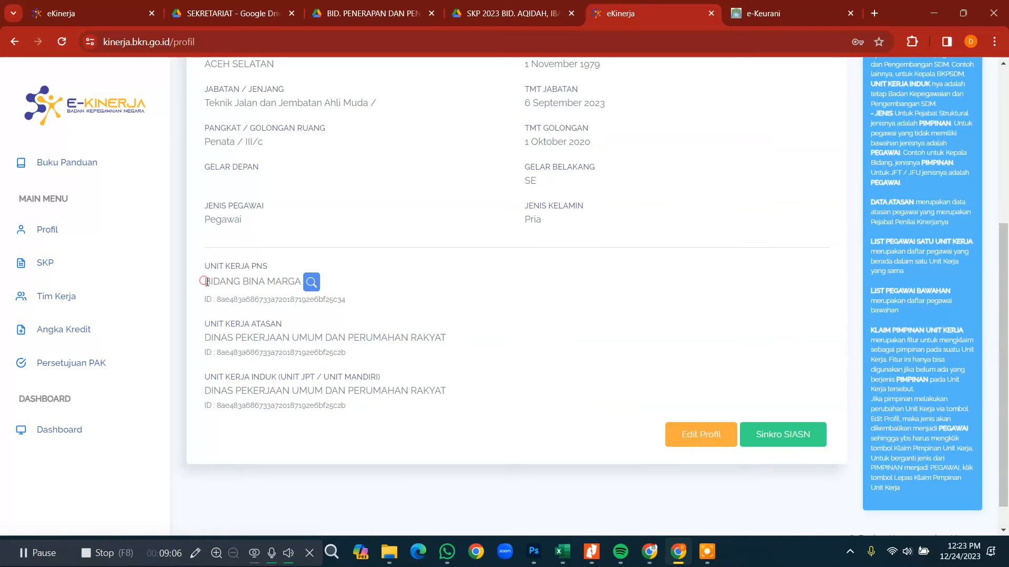
drag(204, 281, 301, 281)
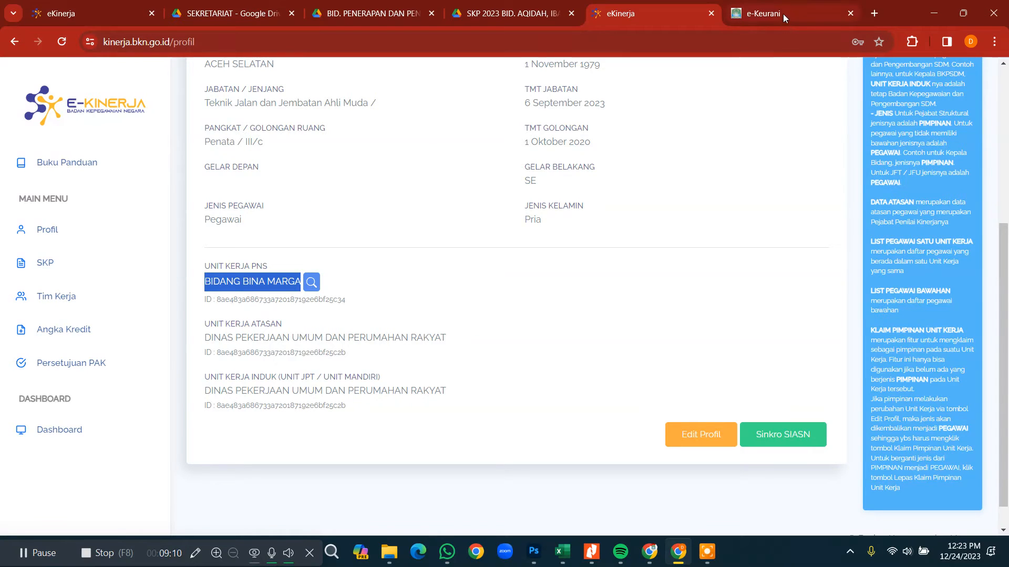
Switch to e-Keurani and return to the employee's position history to check the current position.
mouse_move(783, 14)
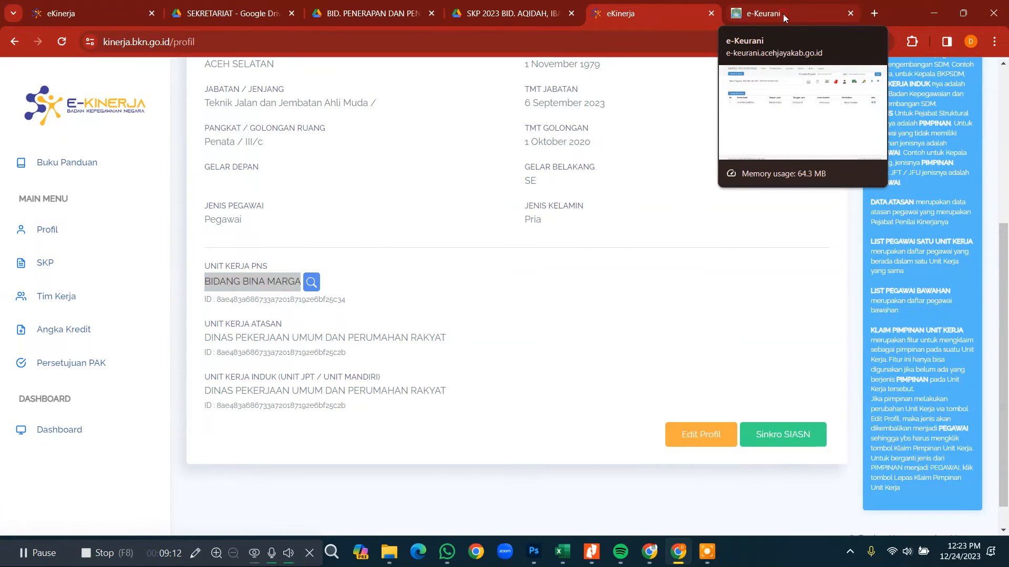
click(783, 14)
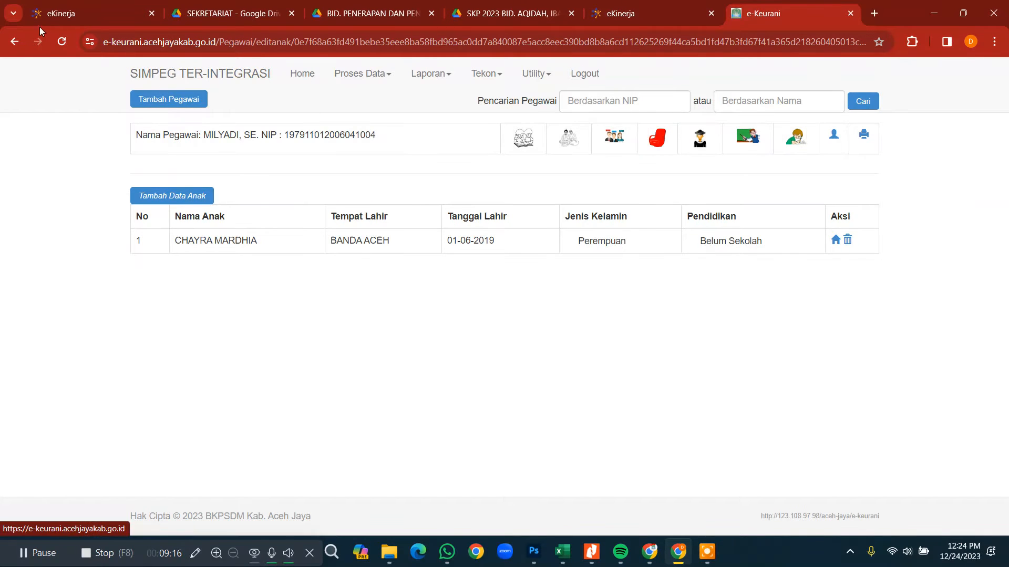
click(20, 42)
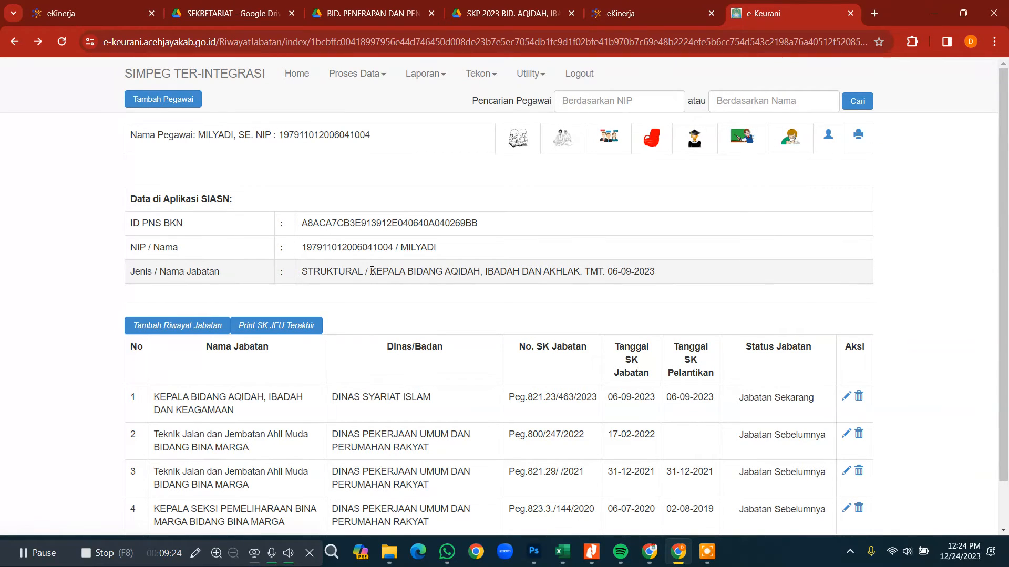
Check the SIASN position name in e-Keurani, switch back to eKinerja, and apply the Sinkro SIASN data to the profile.
drag(375, 272, 580, 273)
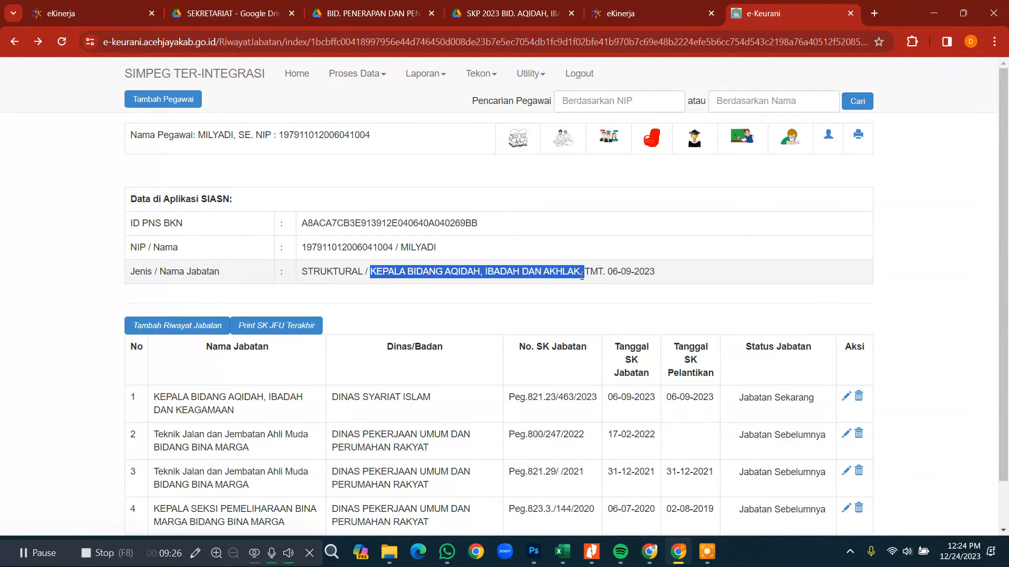
click(613, 15)
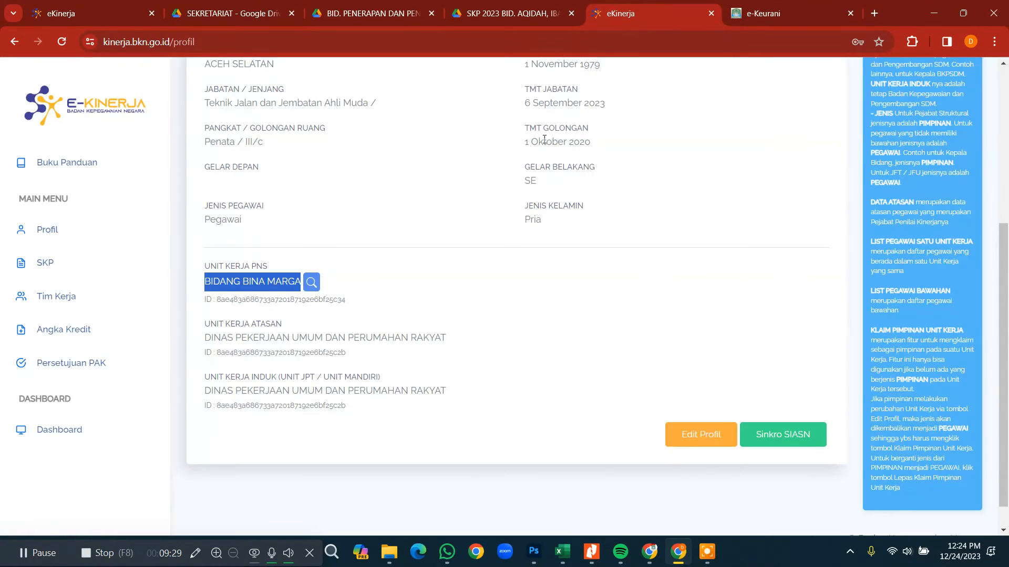
click(780, 444)
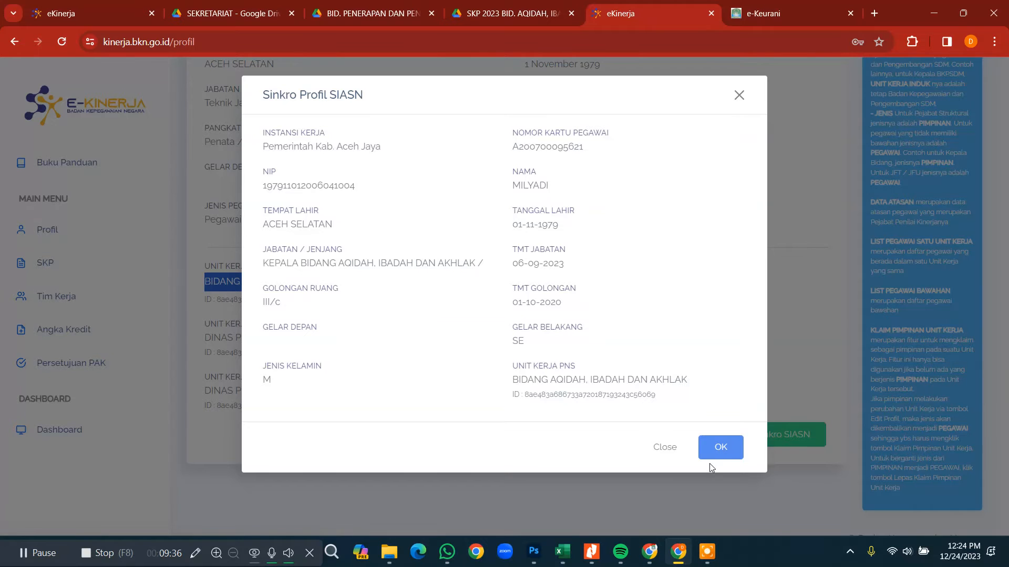
click(722, 449)
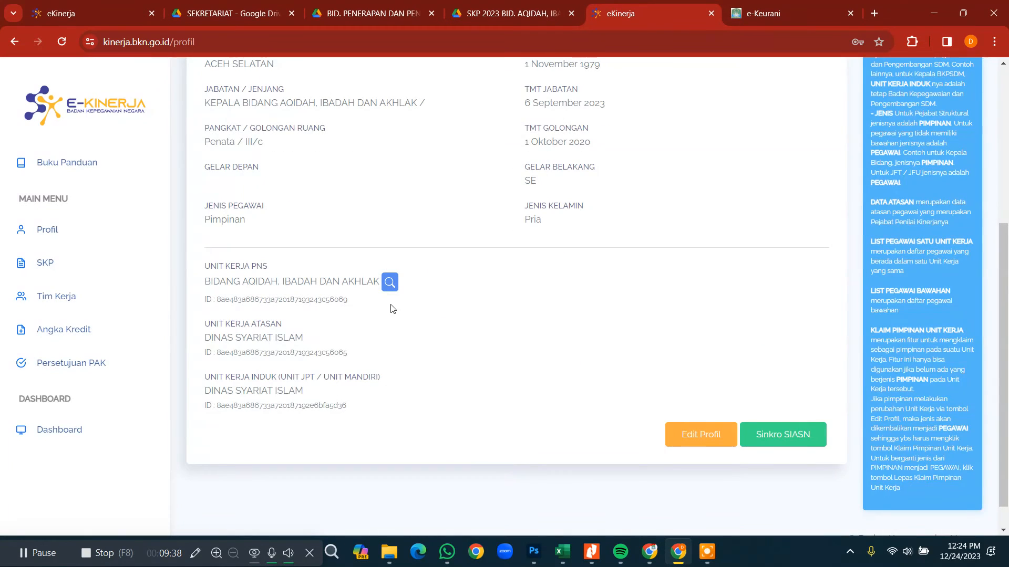
Check the profile's Data Atasan, and return to the work unit details under Data Pribadi.
scroll(421, 329, up, 1)
scroll(421, 330, up, 2)
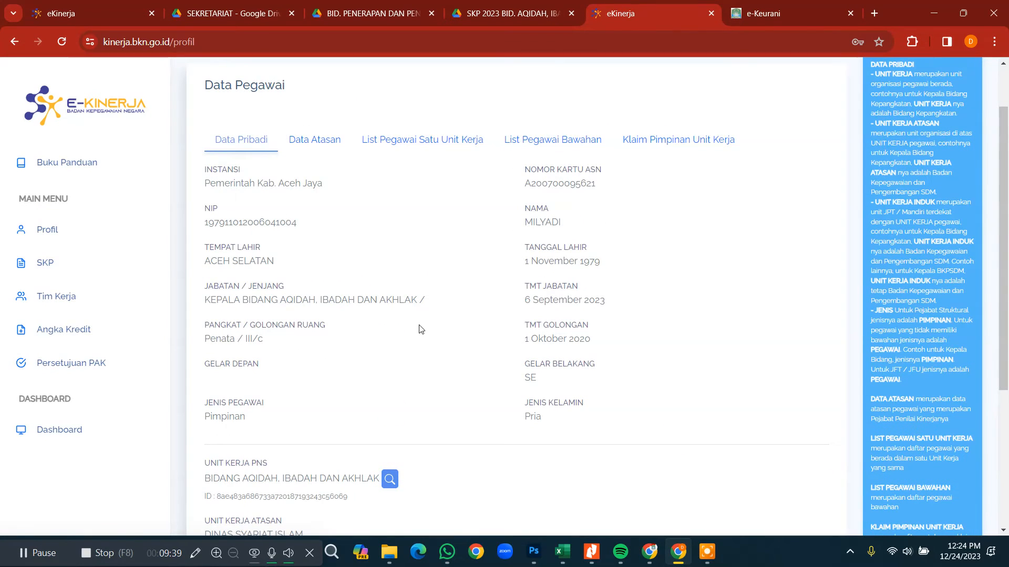
click(317, 141)
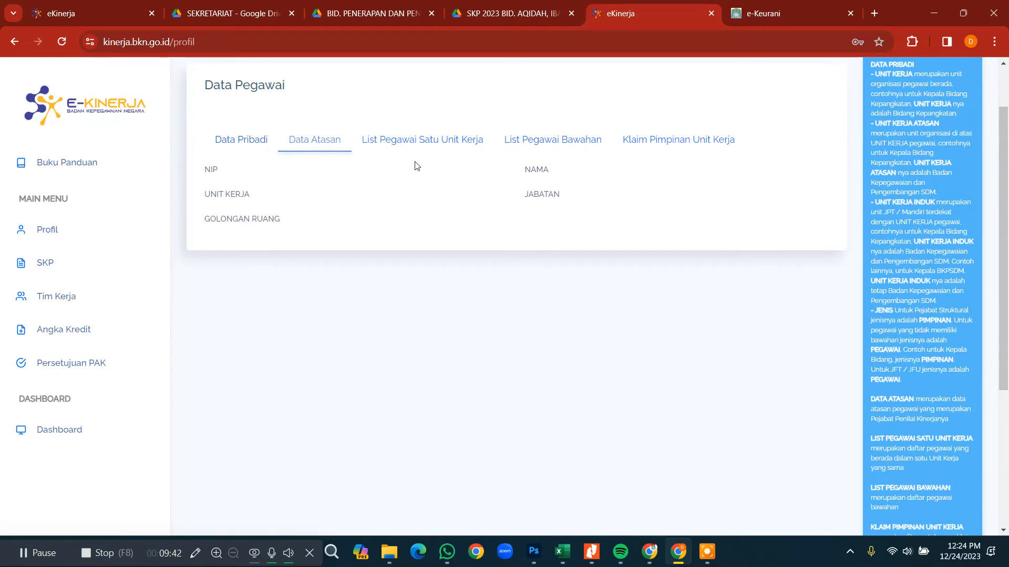
click(241, 139)
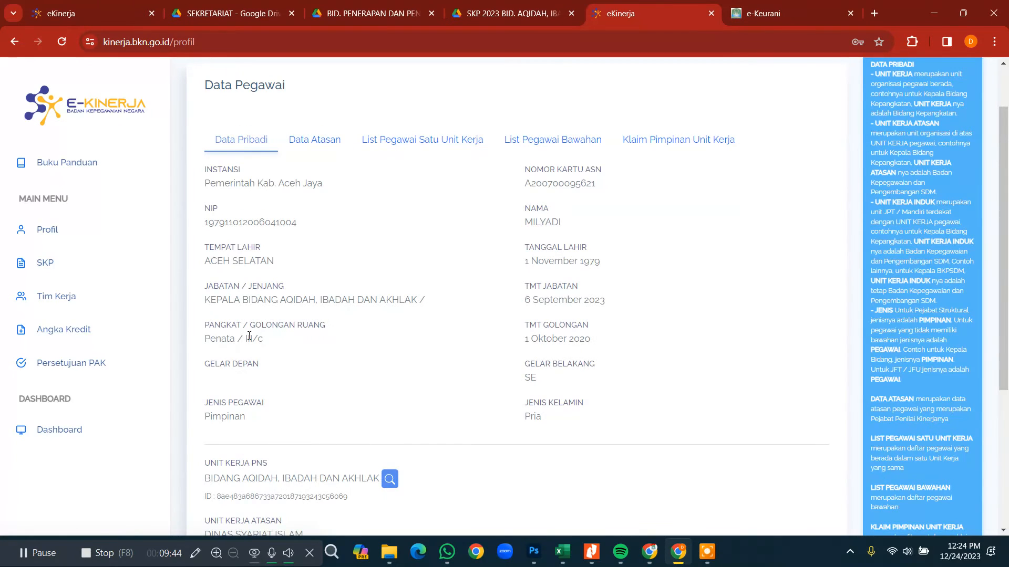
scroll(344, 385, down, 4)
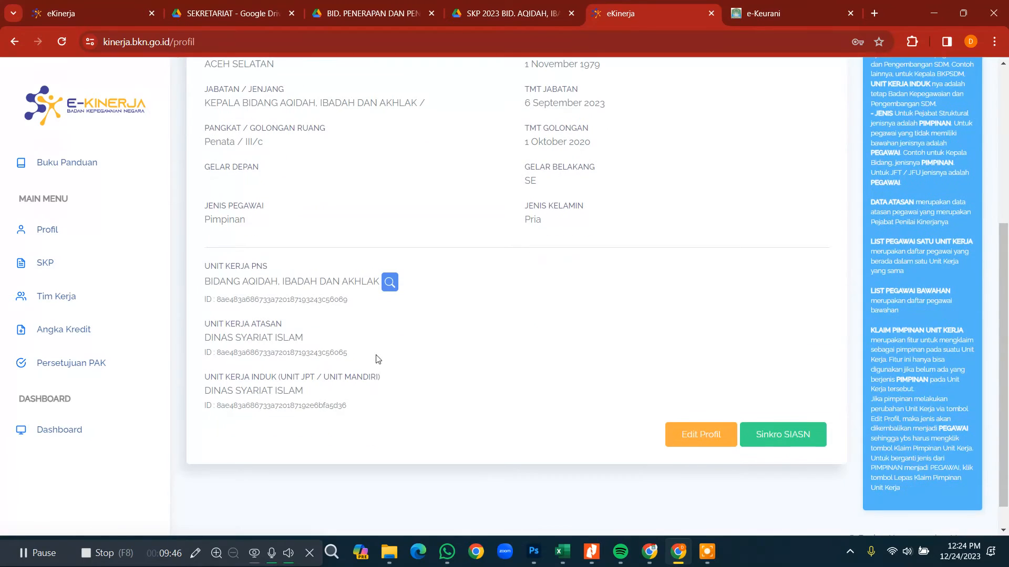
Inspect the work unit structure of the synced unit, including each level's leader and unit ID, and close it.
click(391, 288)
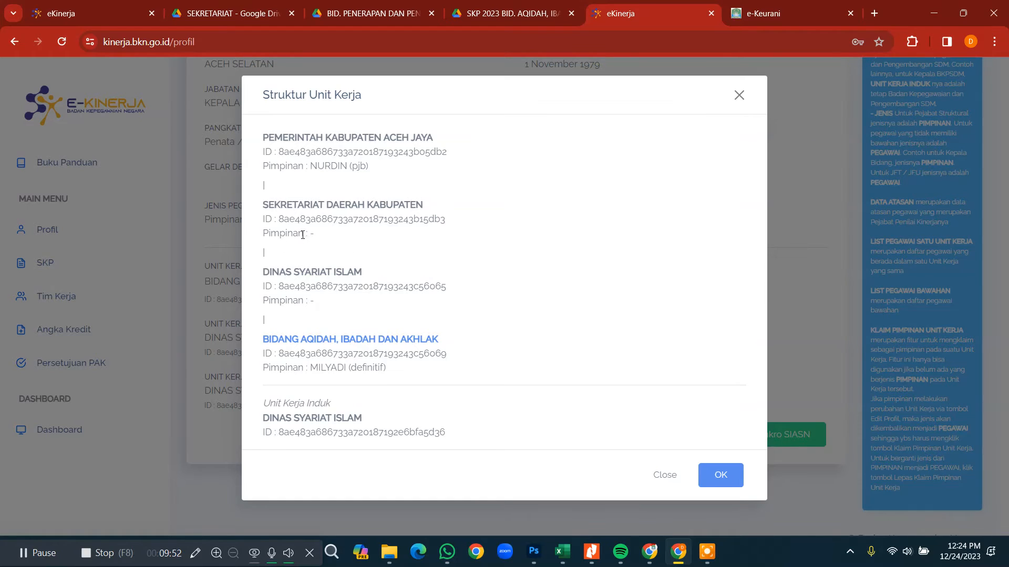
drag(310, 234, 409, 238)
drag(424, 287, 453, 296)
drag(425, 431, 450, 437)
click(666, 475)
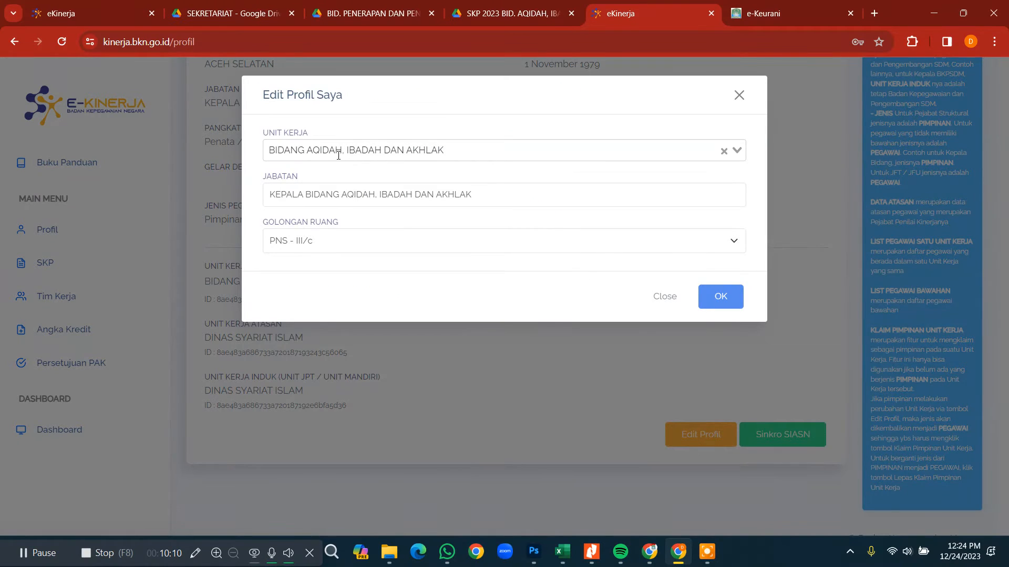
Edit the profile's Unit Kerja to the BIDANG AQIDAH, IBADAH DAN AKHLAK entry with the ID ending in 5d3a, and save it.
click(342, 151)
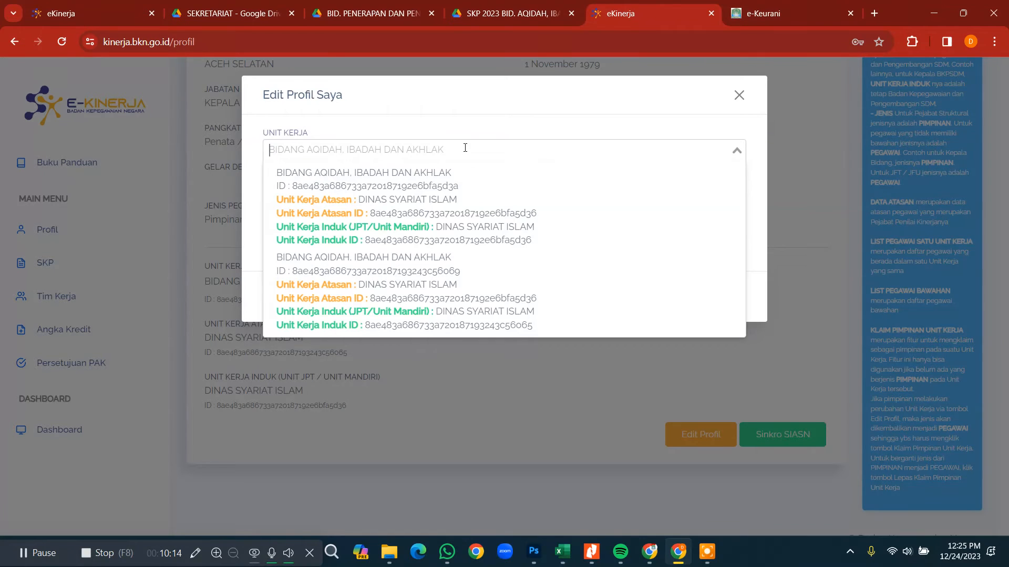
click(526, 228)
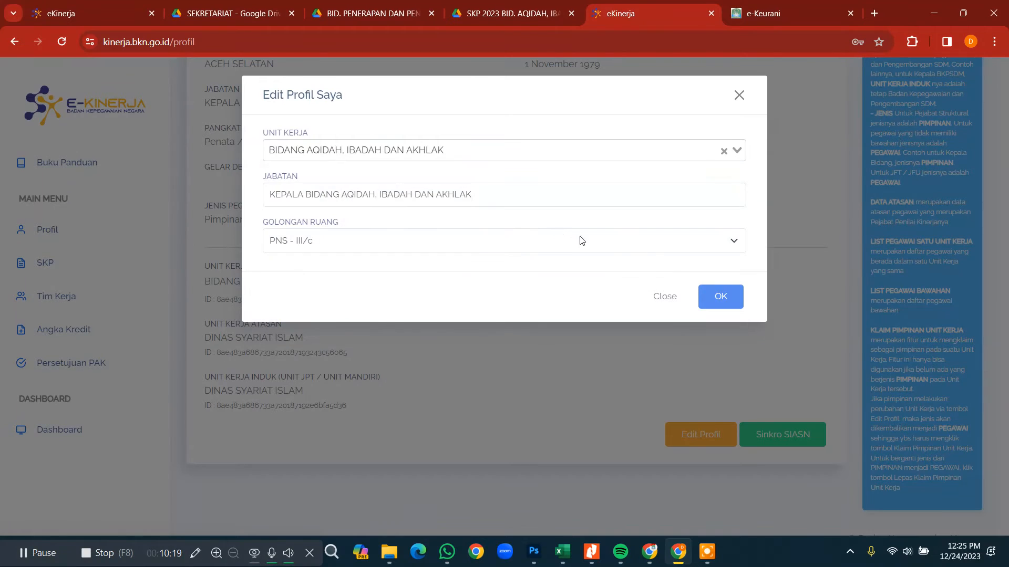
click(709, 303)
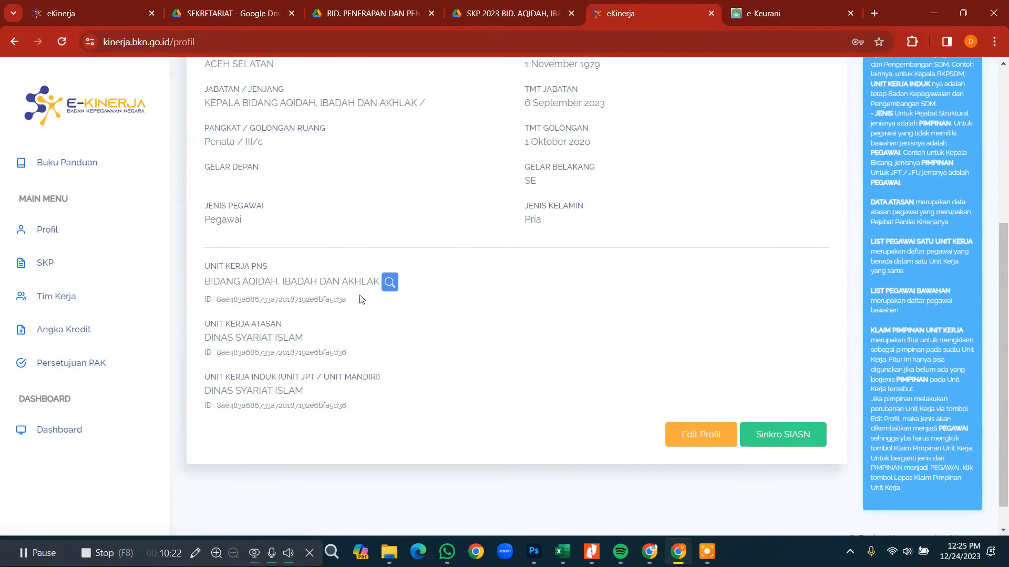
Review the structure and leaders of the newly selected work unit, and close the structure view.
click(390, 282)
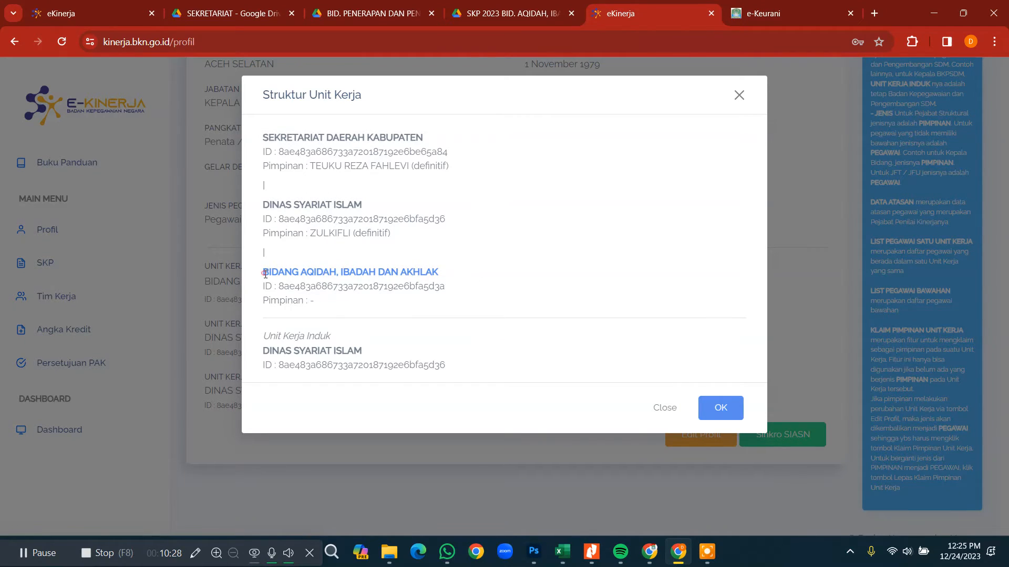
drag(265, 273, 398, 282)
click(647, 406)
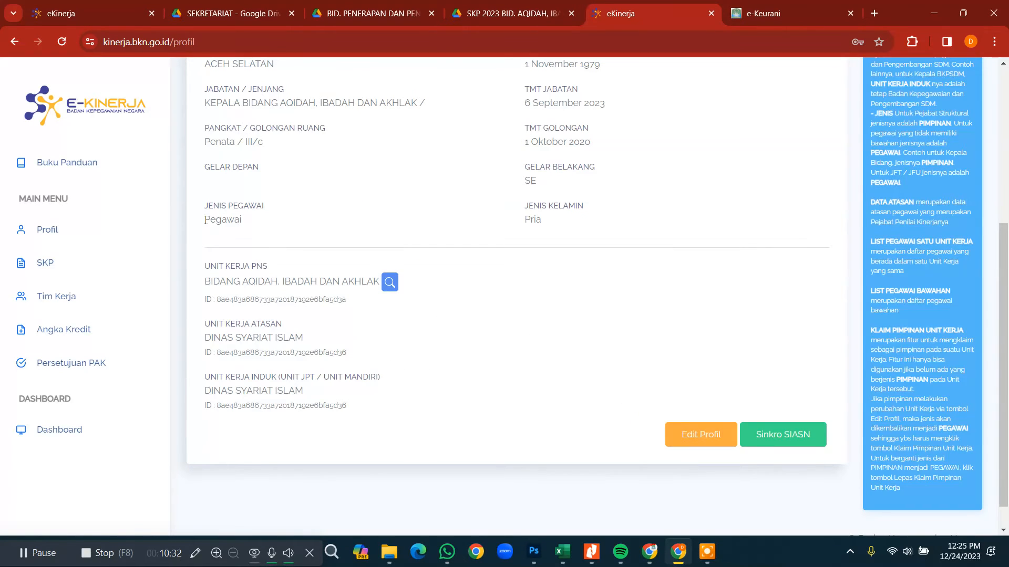
Check the Jenis Pegawai value in the profile and claim the leader role of the work unit through Klaim Pimpinan Unit Kerja.
drag(205, 220, 250, 221)
scroll(383, 229, up, 5)
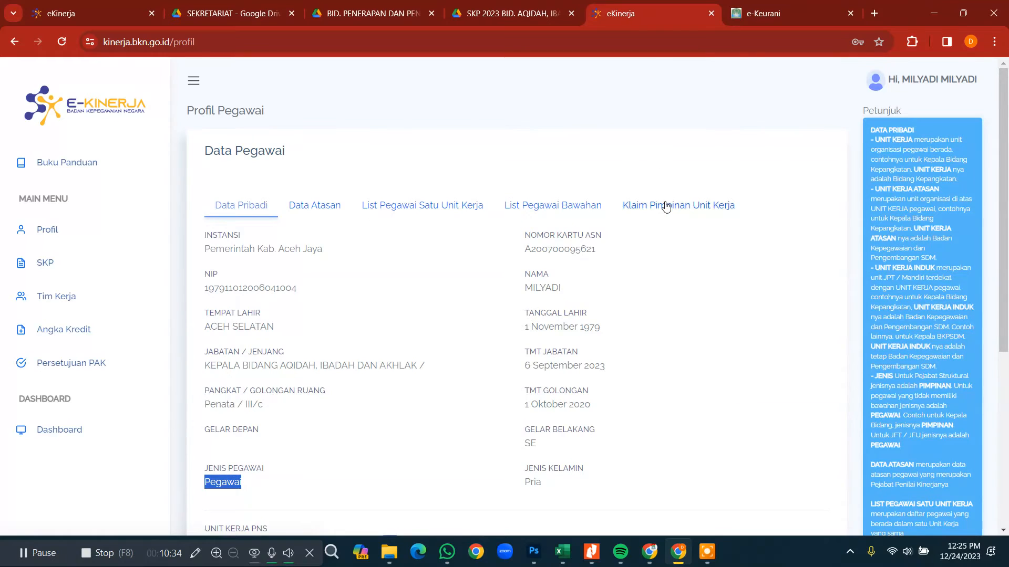
click(666, 205)
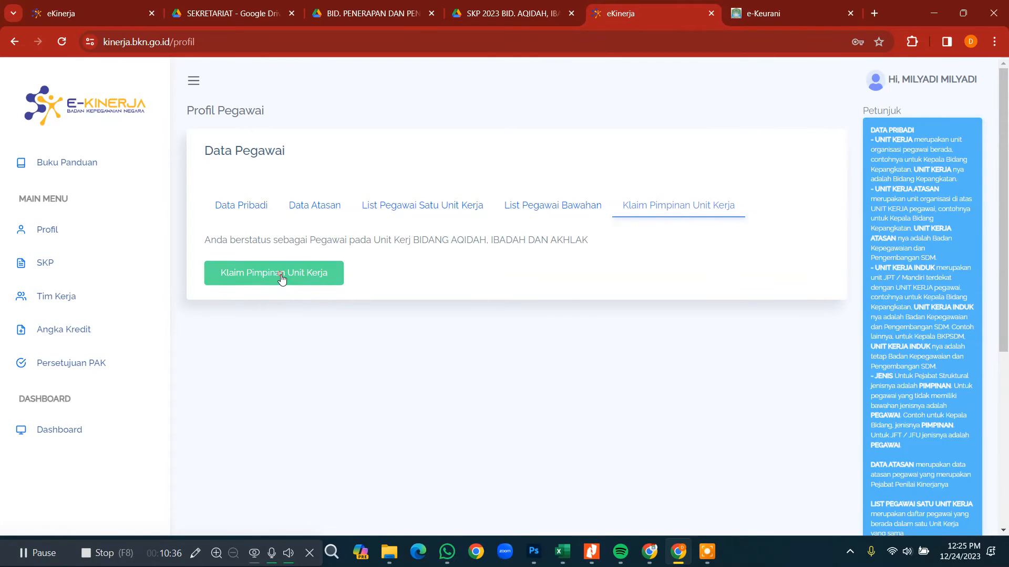
click(281, 279)
Verify the supervisor in Data Atasan, and recheck the employee type and work unit in Data Pribadi.
click(310, 210)
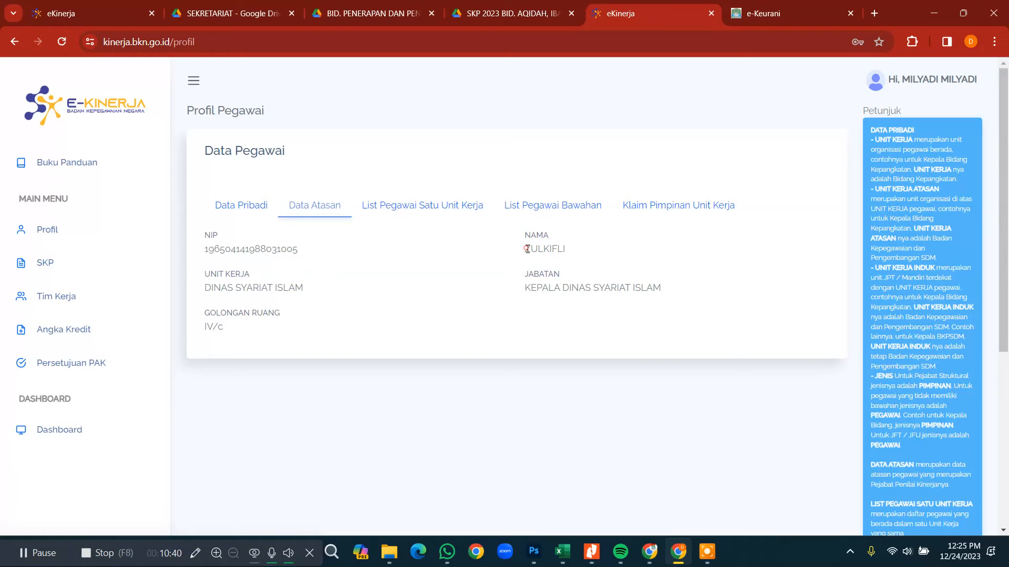
drag(526, 249, 585, 258)
click(237, 209)
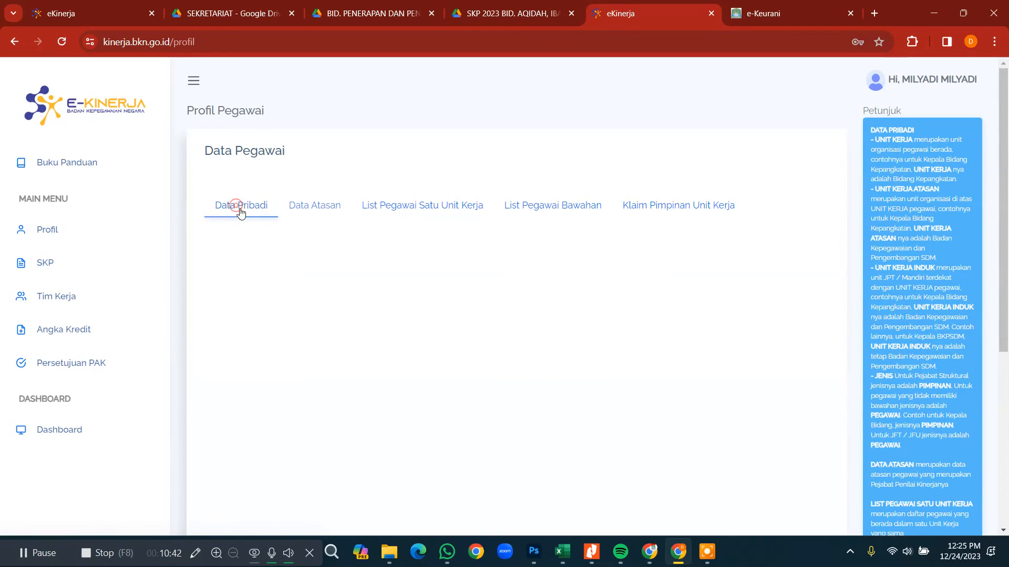
scroll(297, 314, down, 5)
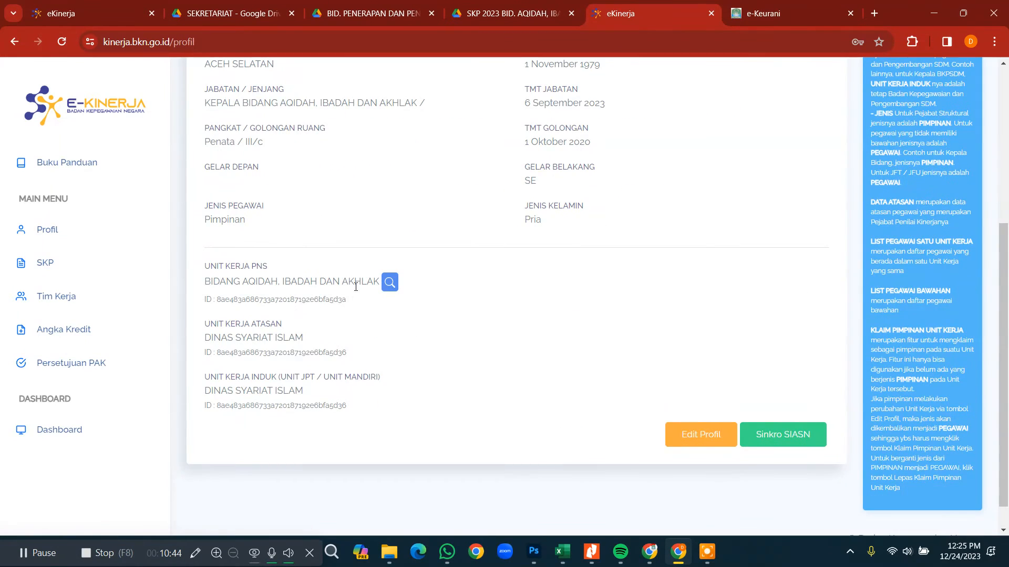
scroll(355, 287, up, 4)
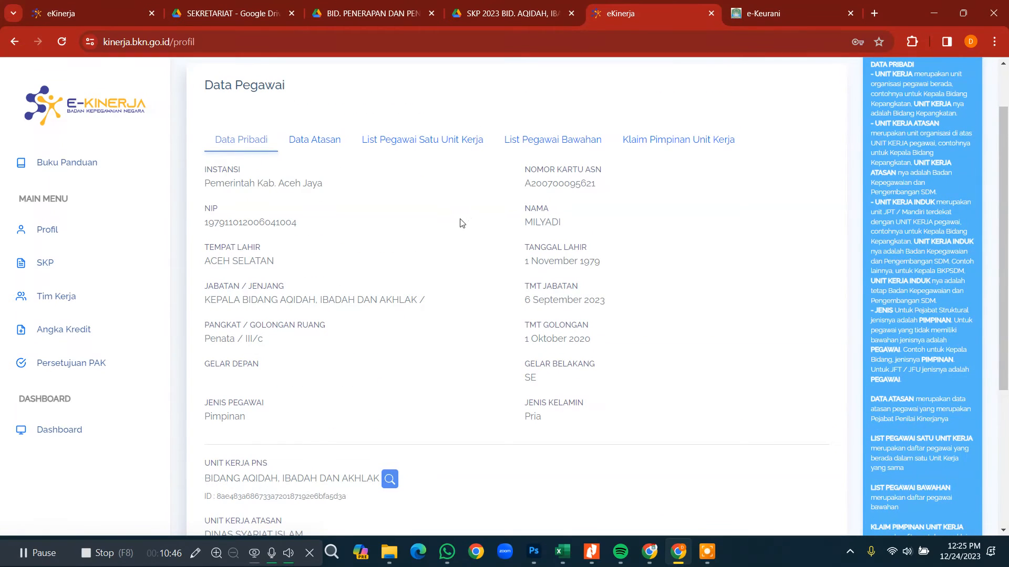
scroll(452, 263, down, 1)
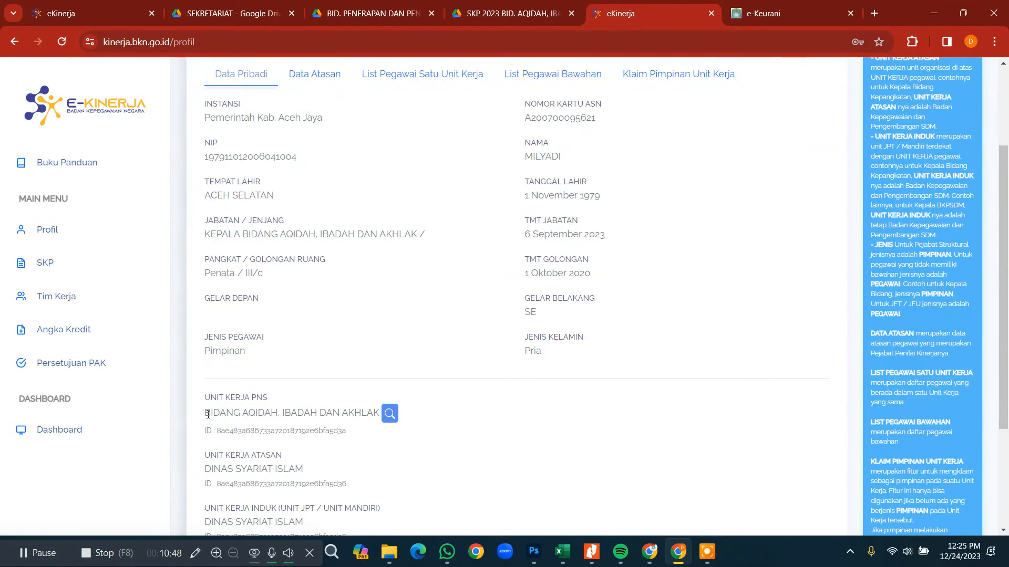
Start adding a new SKP period and set its Periode Awal to 09/01/2023.
click(52, 271)
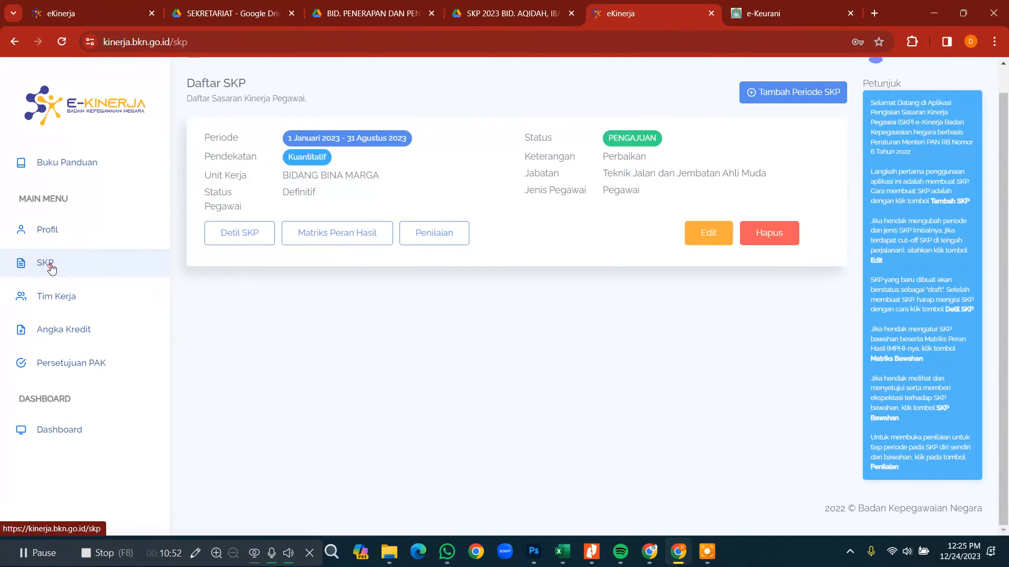
click(761, 100)
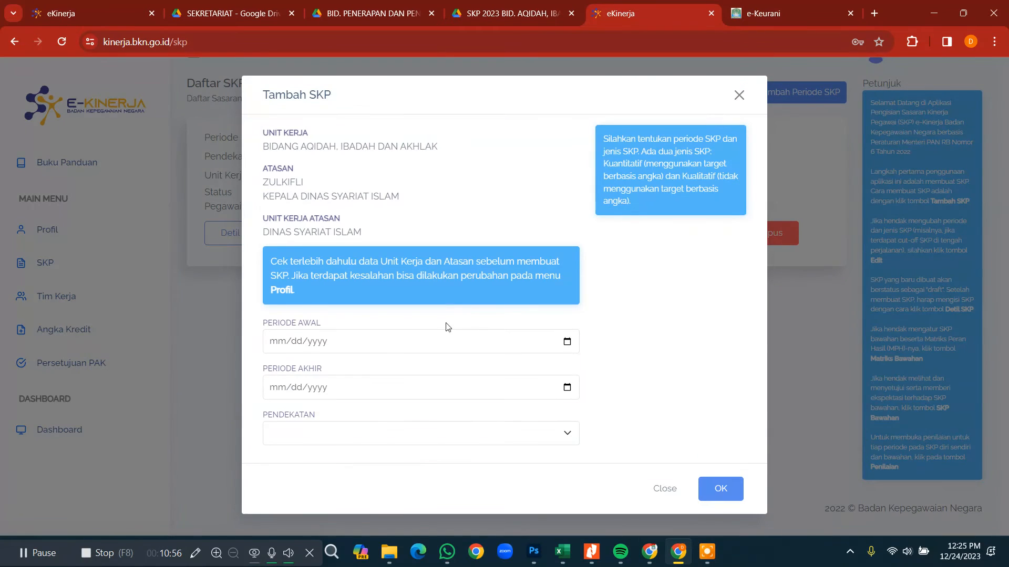
click(569, 342)
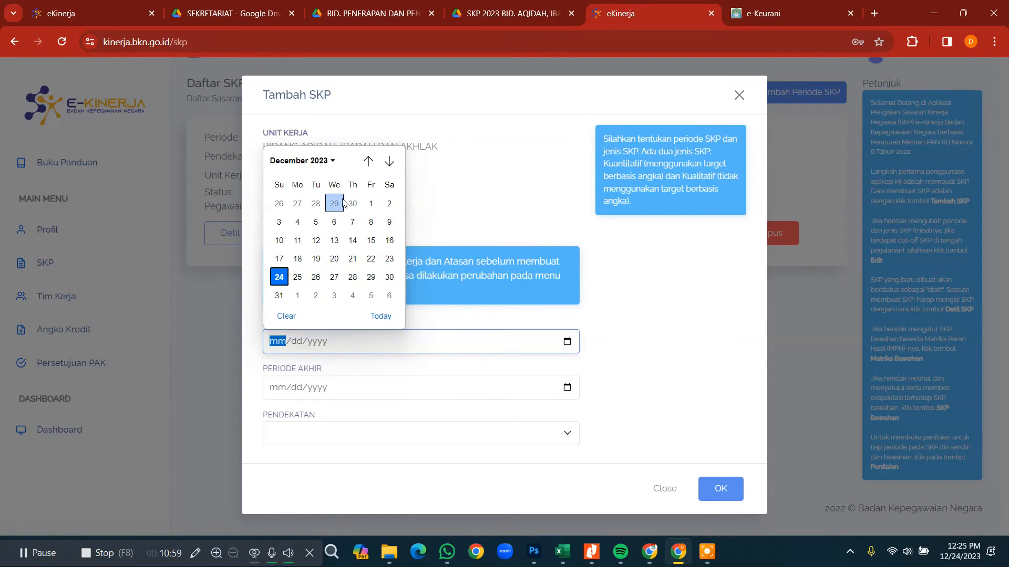
click(369, 161)
click(368, 161)
click(368, 161)
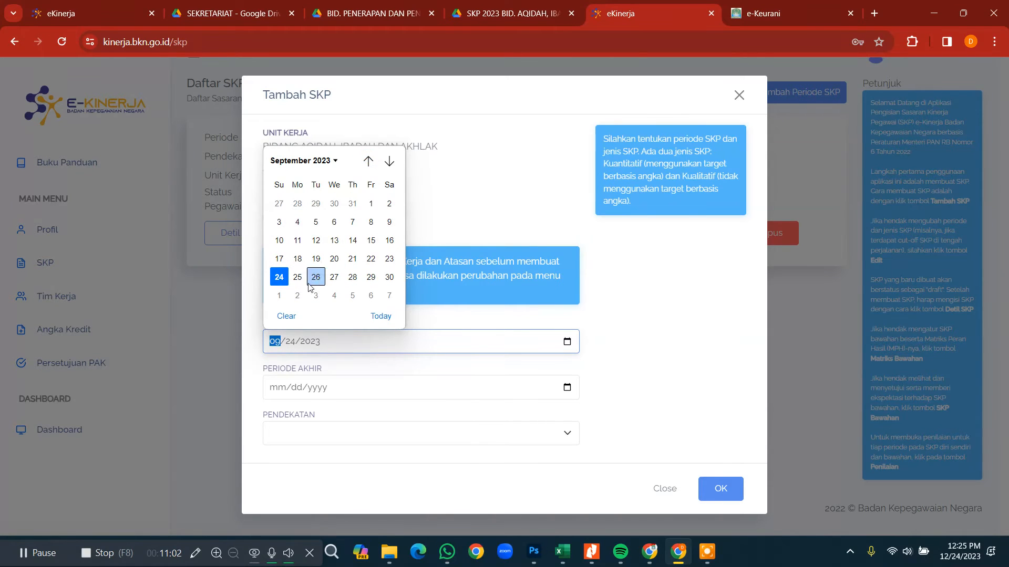
click(370, 204)
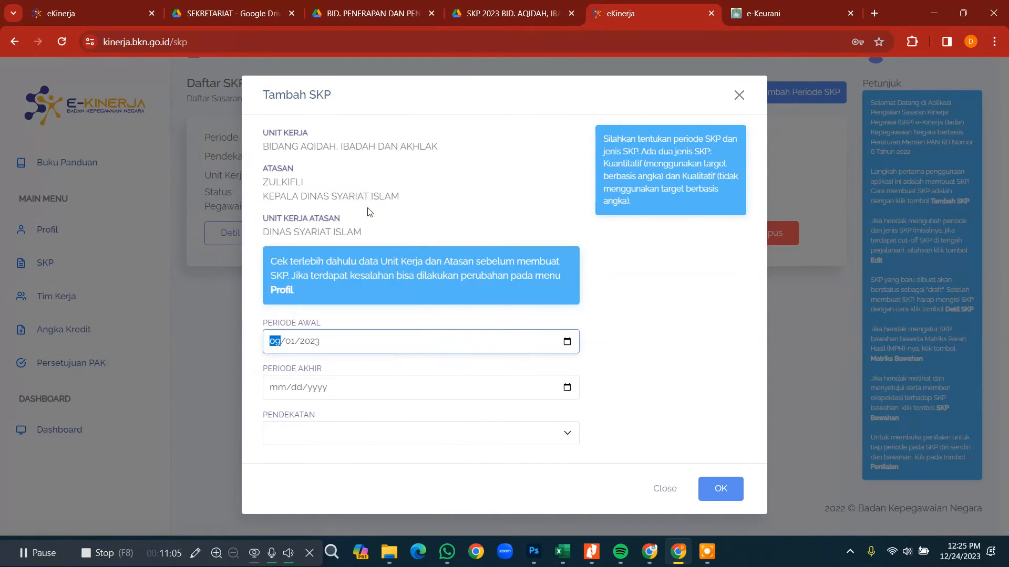
Set the new SKP's Periode Akhir to 12/31/2023 and Pendekatan to Kuantitatif, and save it.
click(568, 388)
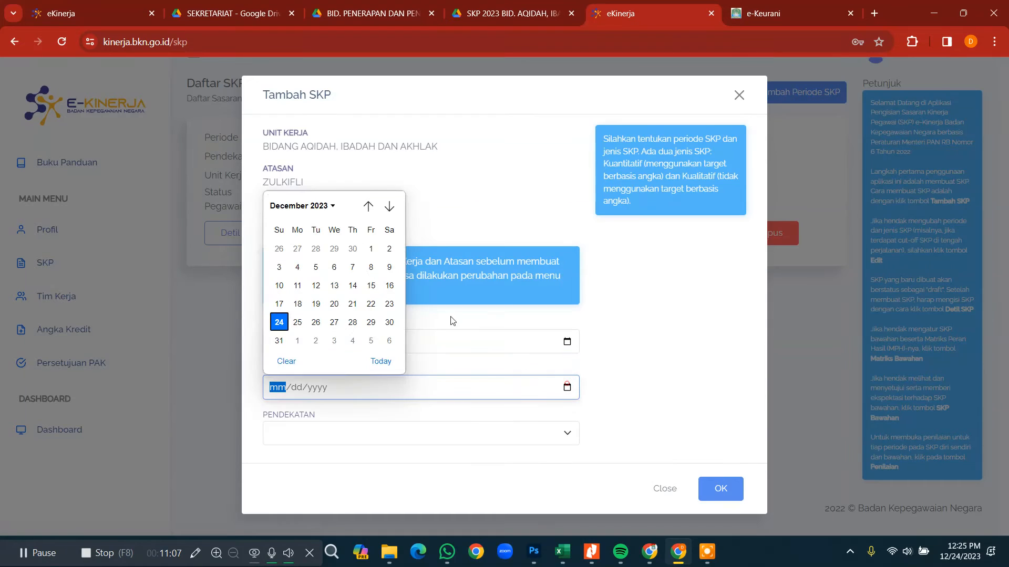
click(279, 341)
click(522, 432)
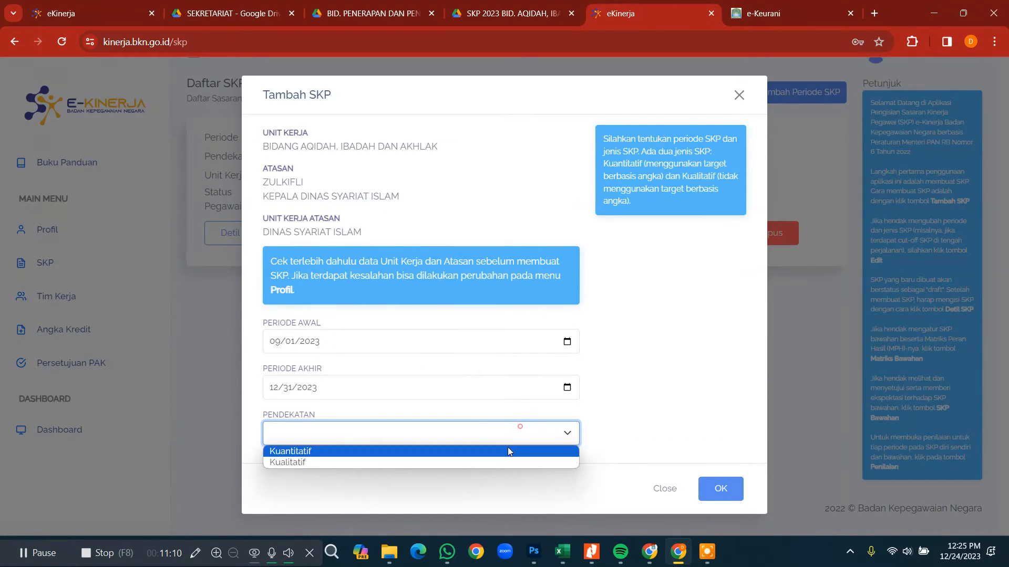
click(508, 448)
click(711, 491)
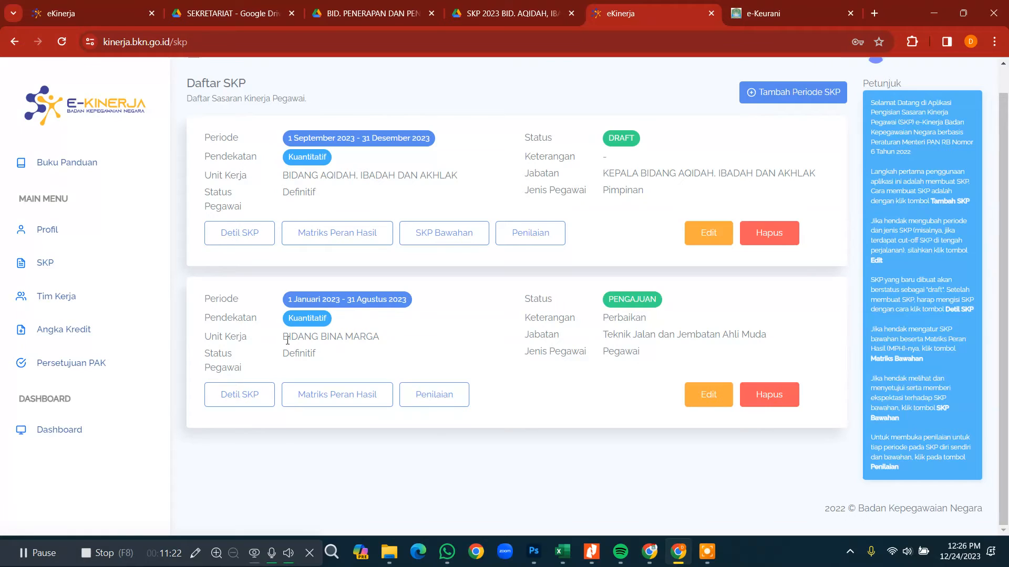
Compare the work units of both SKPs, and open the September–December 2023 SKP's details to review its work results and annual targets.
drag(284, 339, 378, 336)
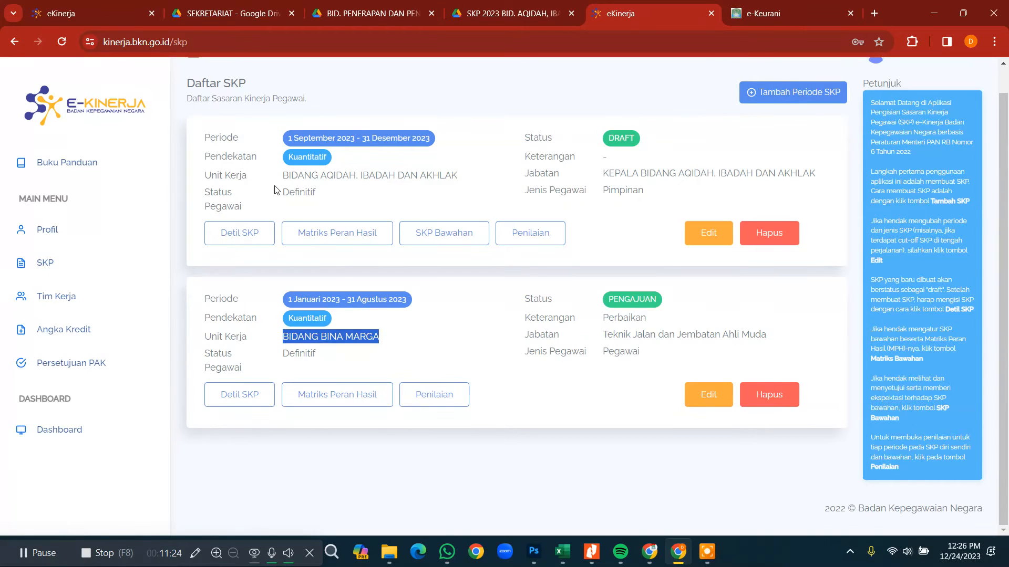
drag(282, 175, 458, 171)
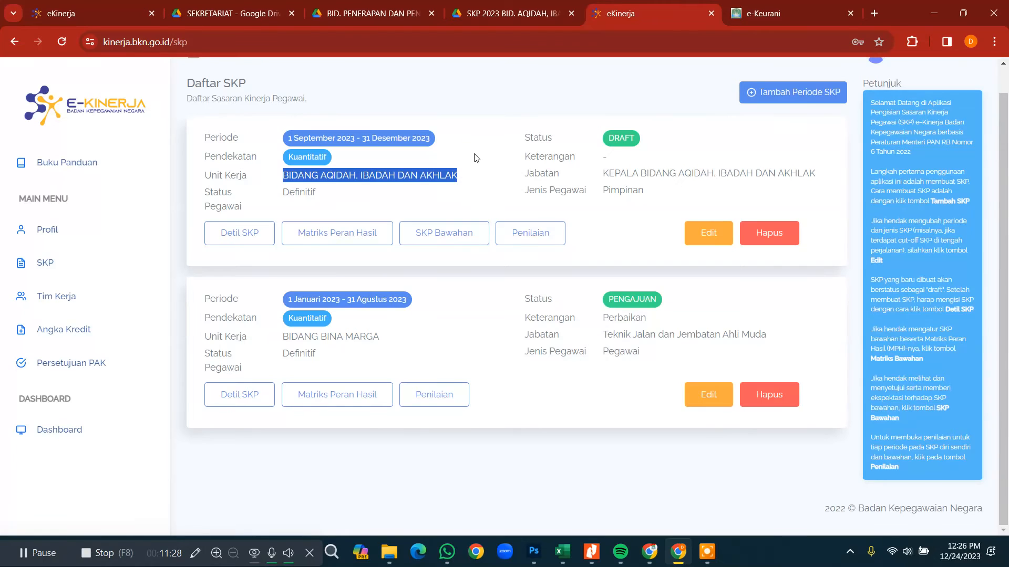
click(251, 236)
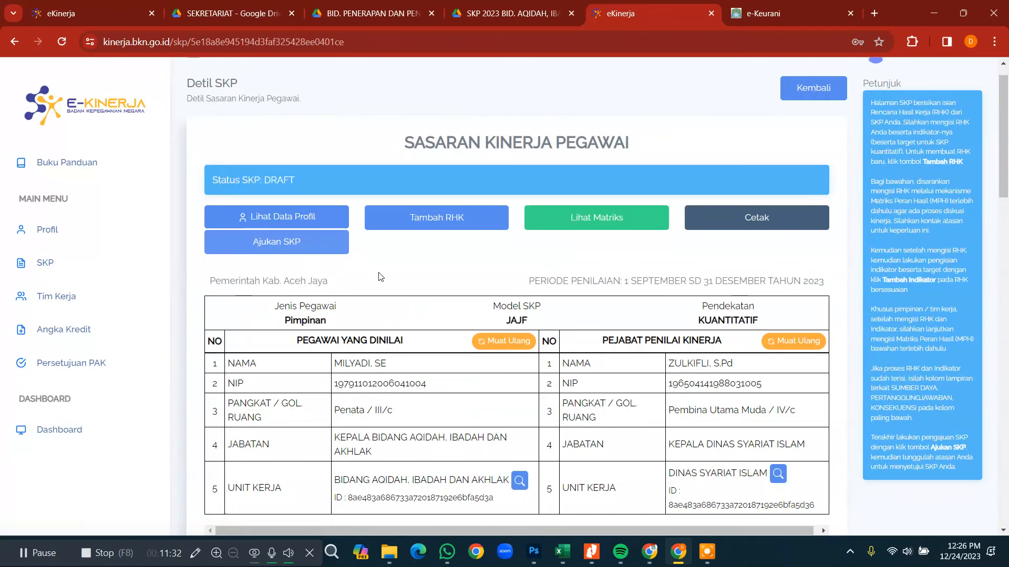
scroll(381, 277, down, 5)
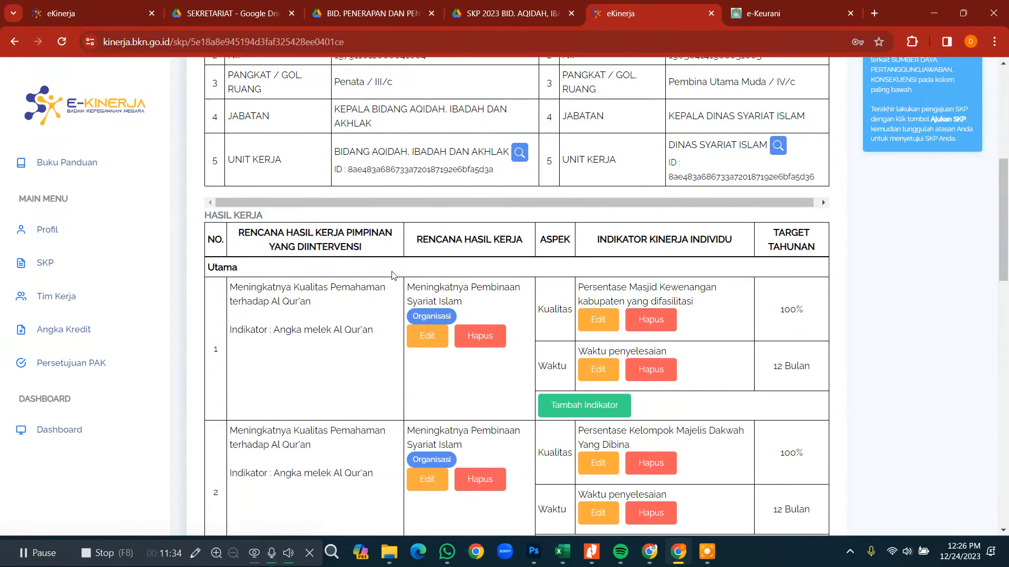
scroll(391, 275, down, 2)
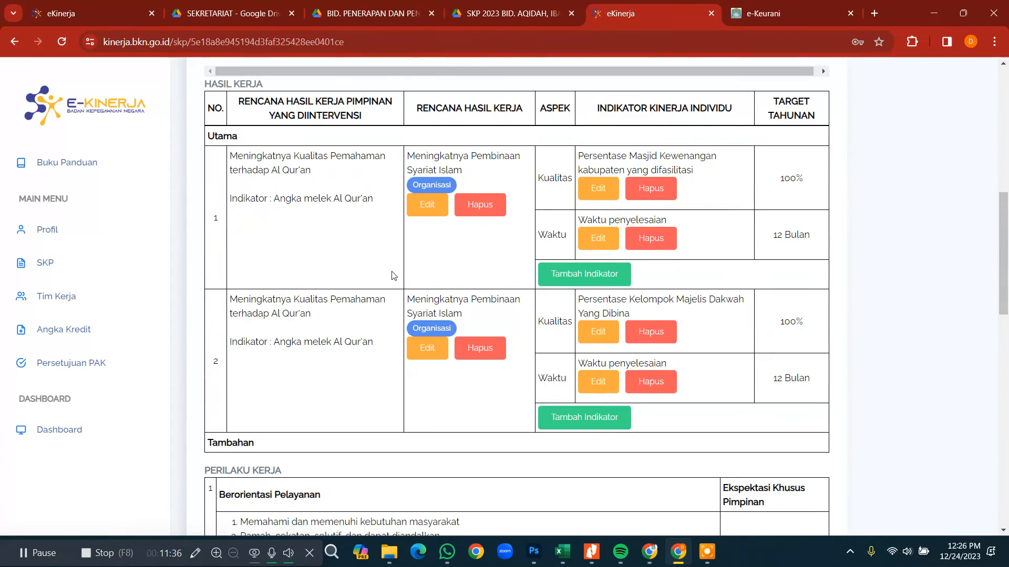
Review the employee and supervisor details and the work results listed in the September–December 2023 SKP.
scroll(391, 275, up, 7)
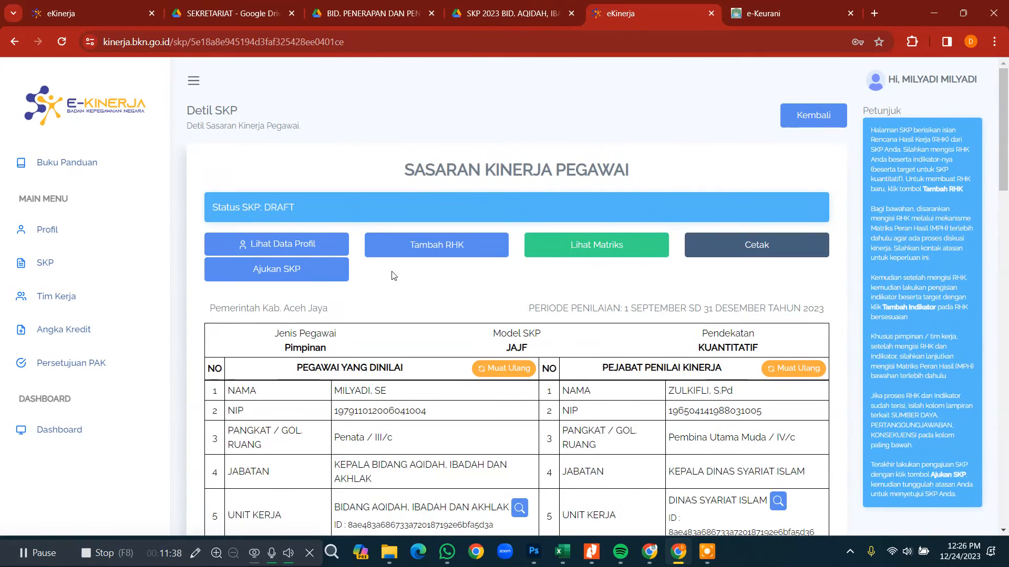
scroll(394, 276, down, 6)
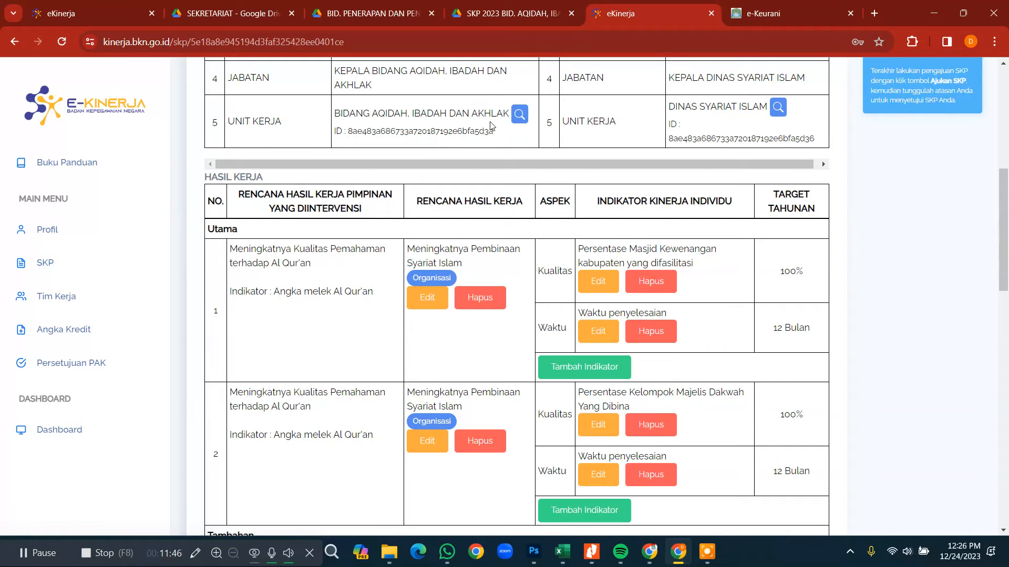
scroll(471, 242, up, 3)
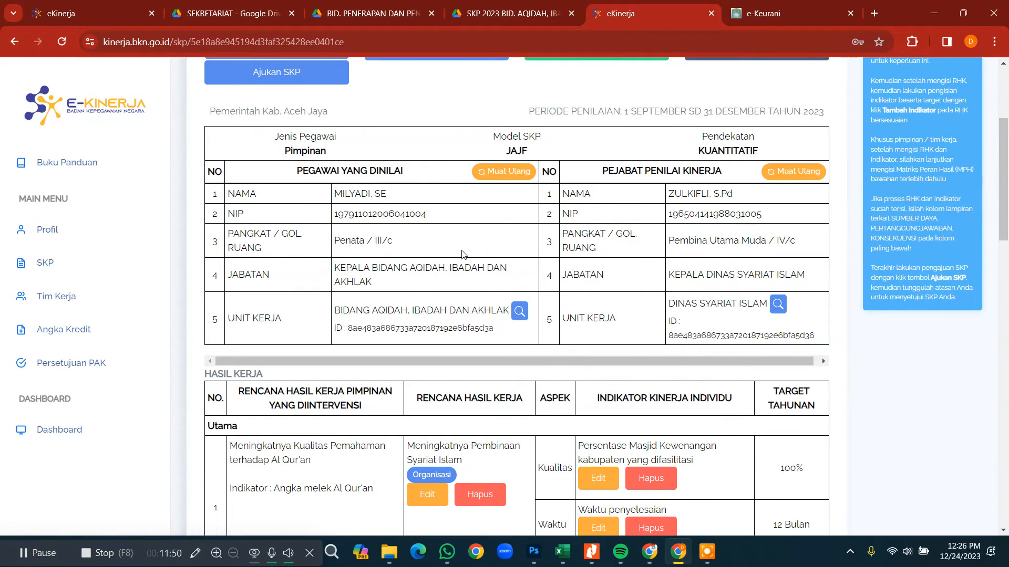
scroll(464, 266, down, 3)
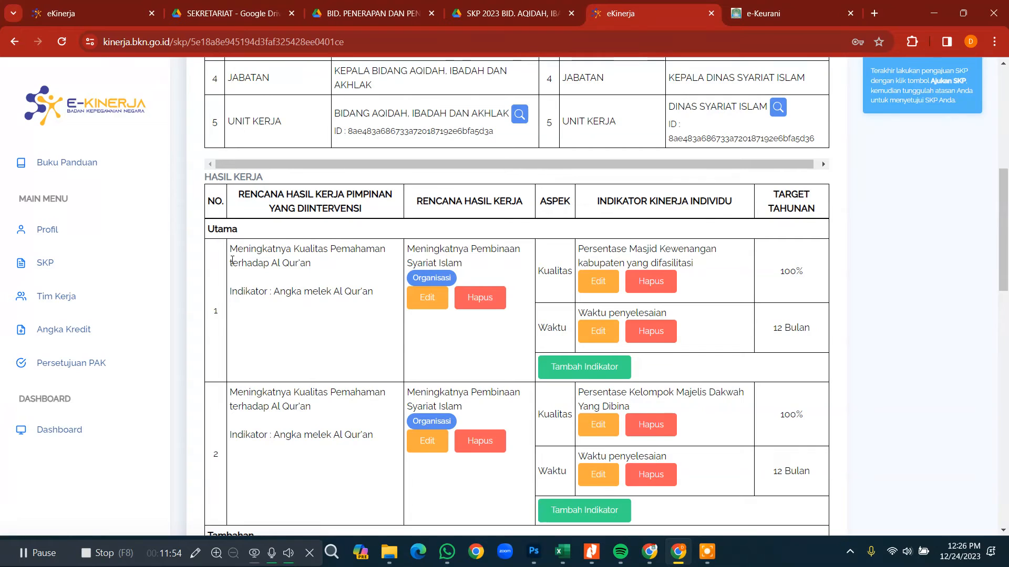
drag(232, 249, 823, 475)
scroll(824, 474, up, 4)
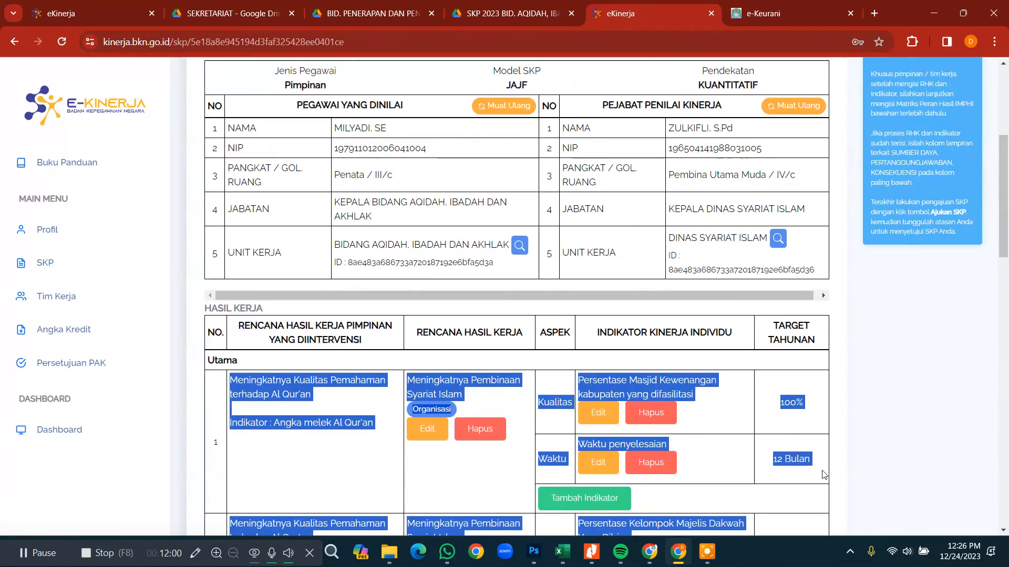
scroll(813, 467, up, 2)
scroll(825, 280, down, 6)
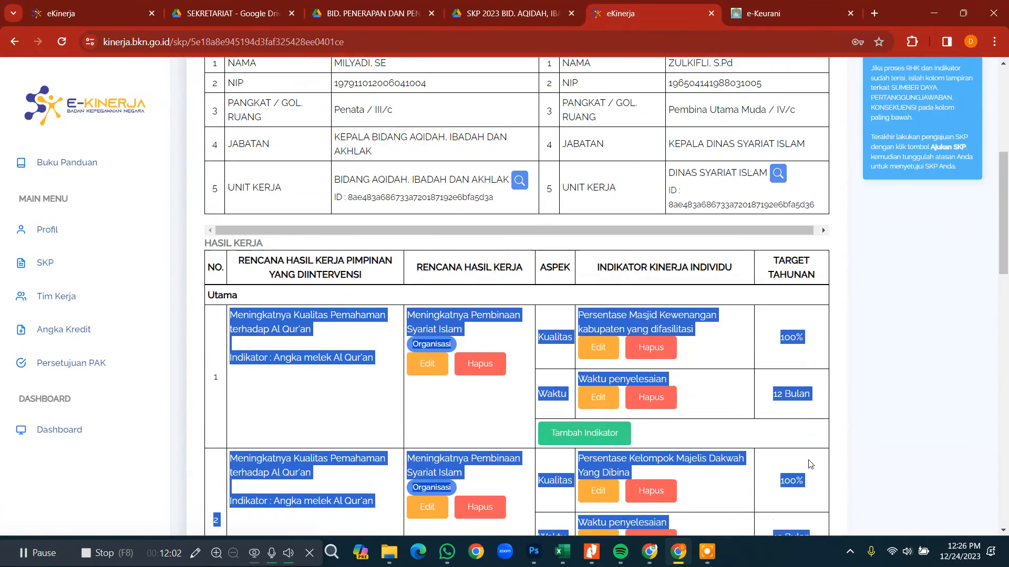
click(825, 280)
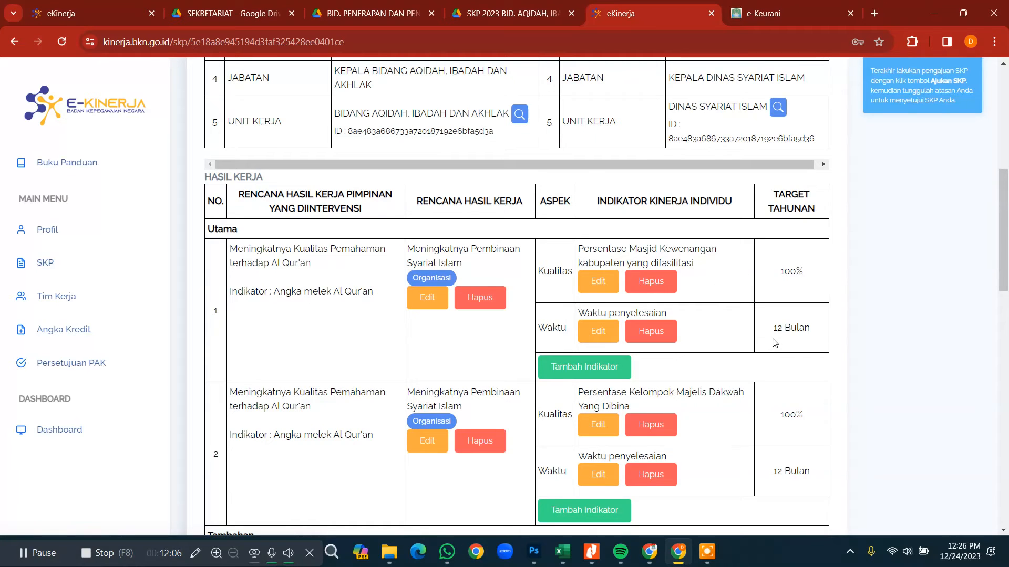
Compare the Waktu targets of both work results with the SKP's assessment period.
drag(773, 327, 815, 333)
drag(772, 471, 814, 474)
scroll(712, 381, up, 8)
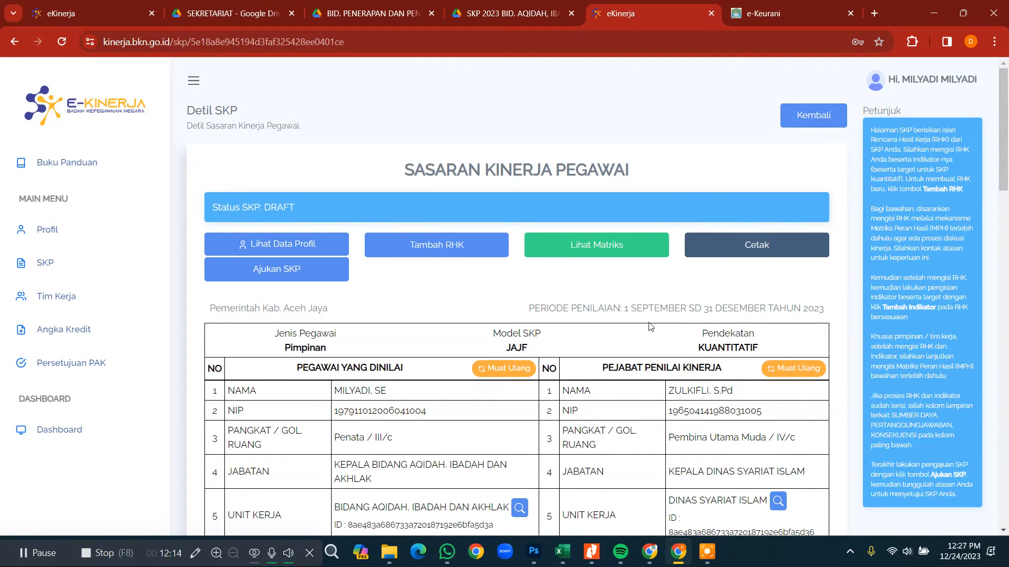
double_click(634, 307)
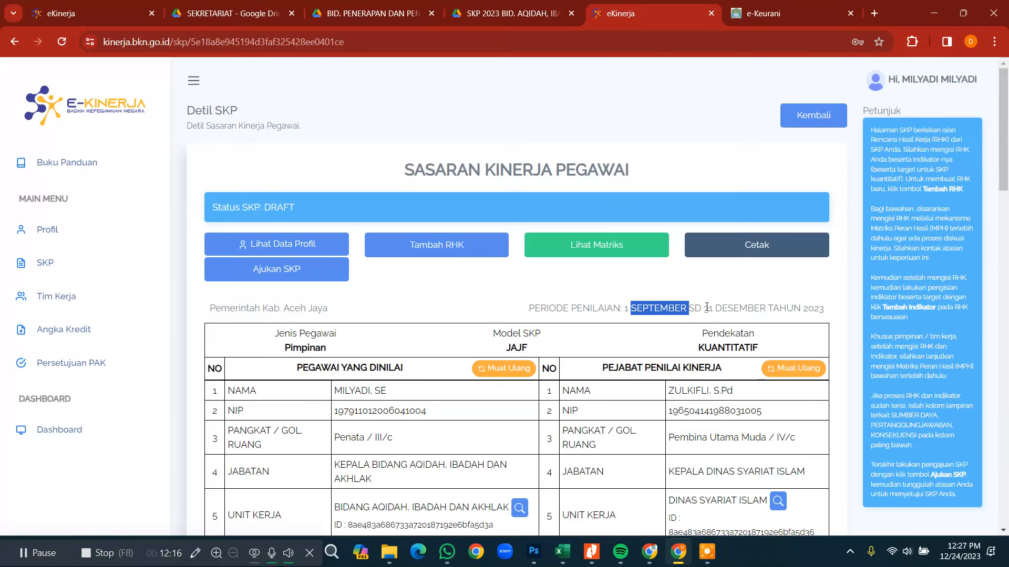
drag(717, 309, 779, 310)
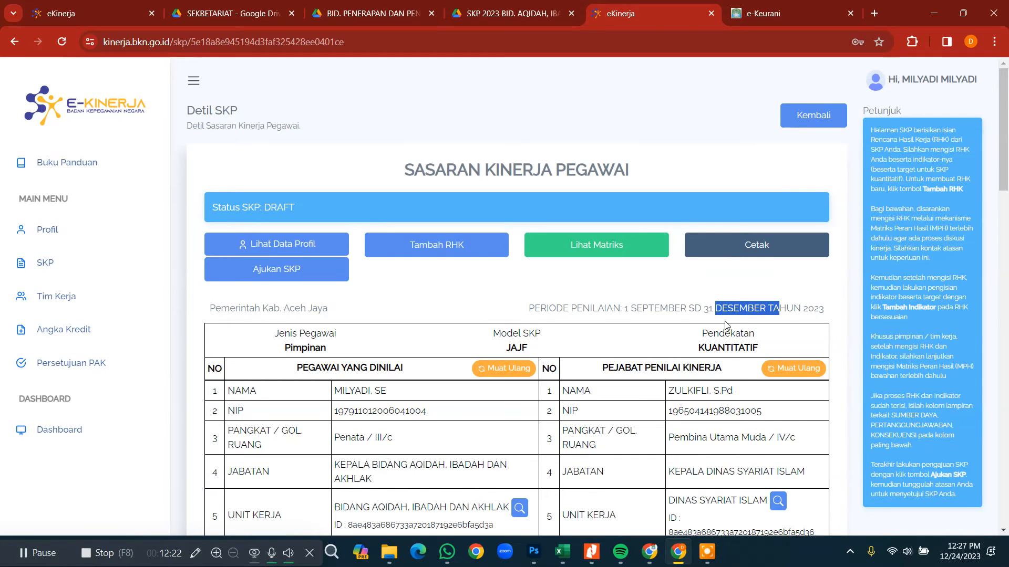
Set the target of the first work result's Waktu indicator to 4 Bulan and save it.
scroll(504, 400, down, 3)
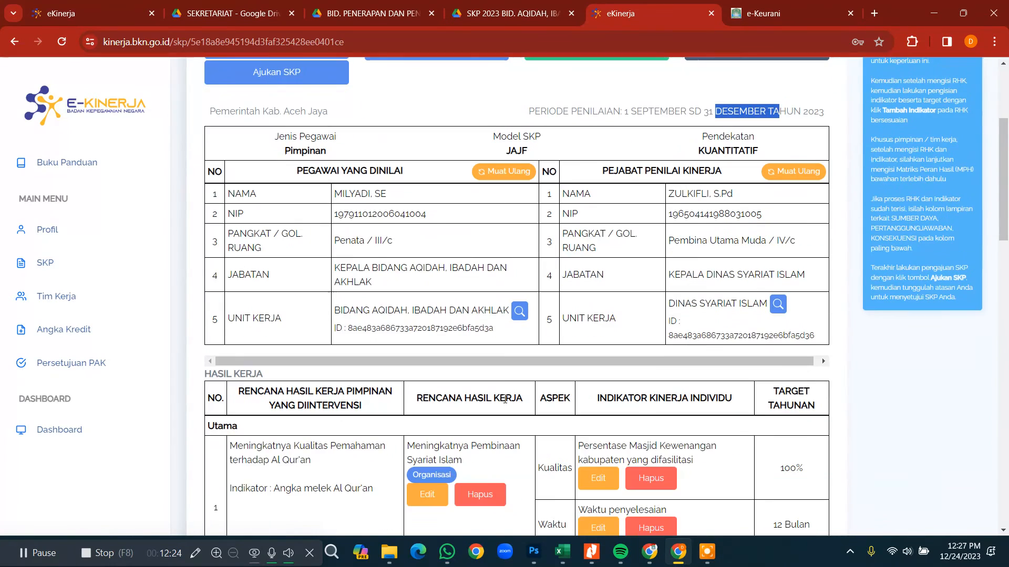
scroll(504, 399, down, 2)
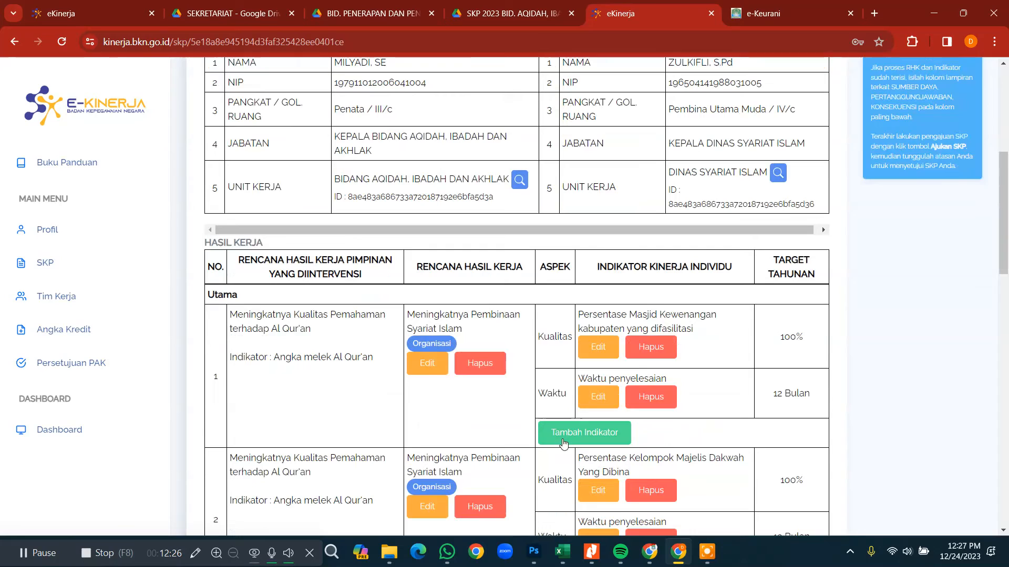
click(607, 402)
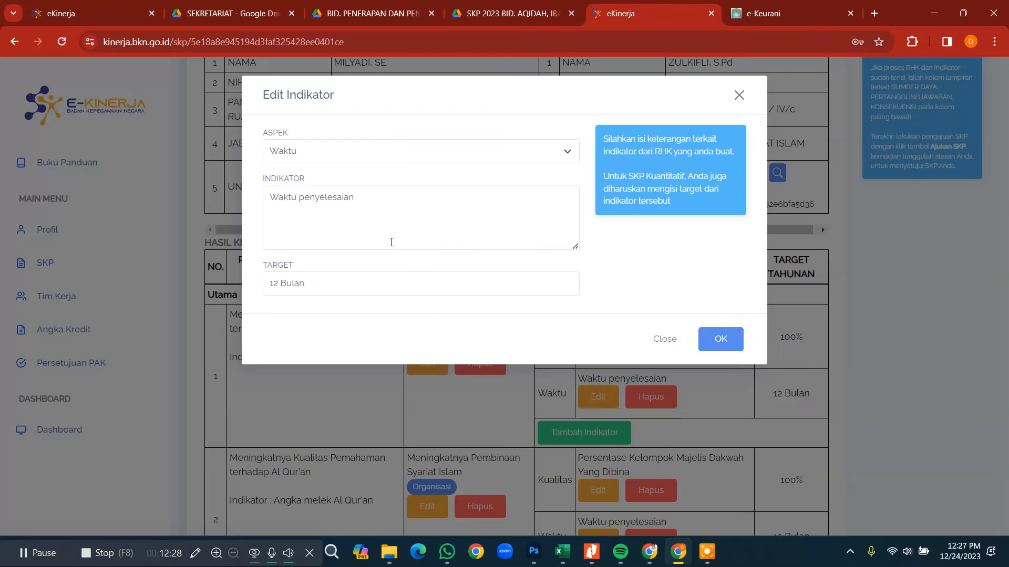
double_click(278, 283)
text(4)
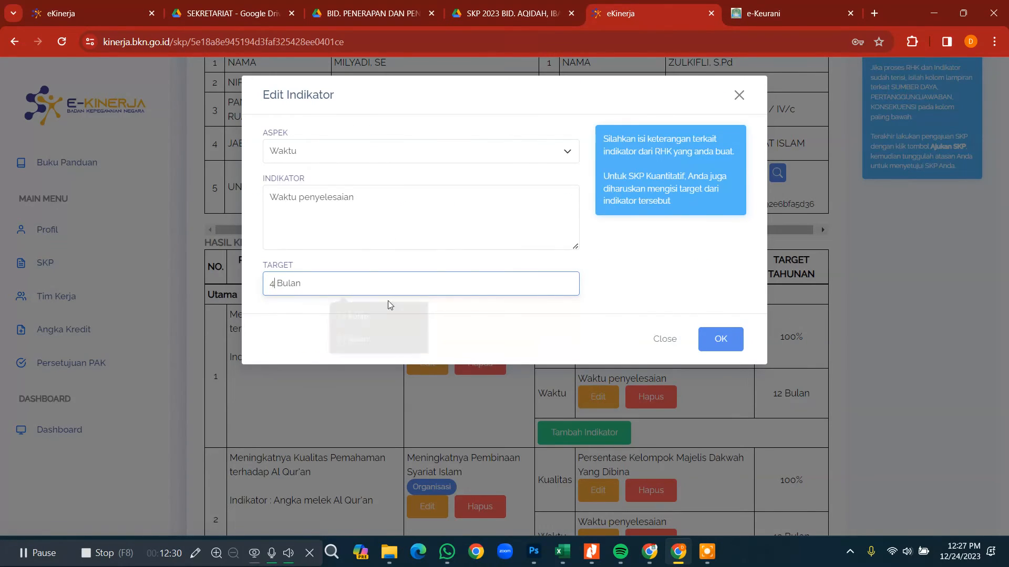
click(719, 339)
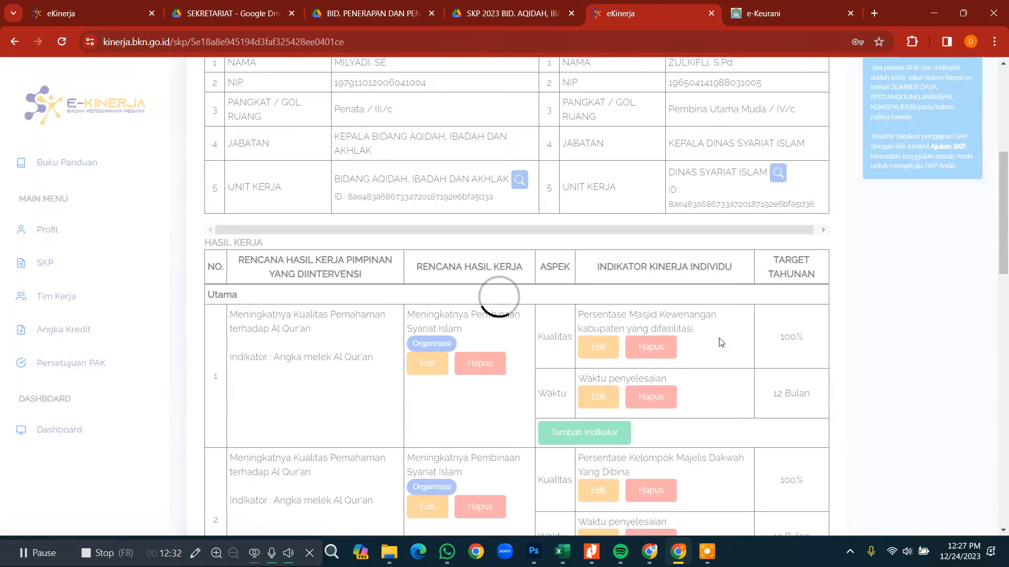
Set the target of the second work result's Waktu indicator to 4 Bulan and save it.
scroll(721, 343, down, 3)
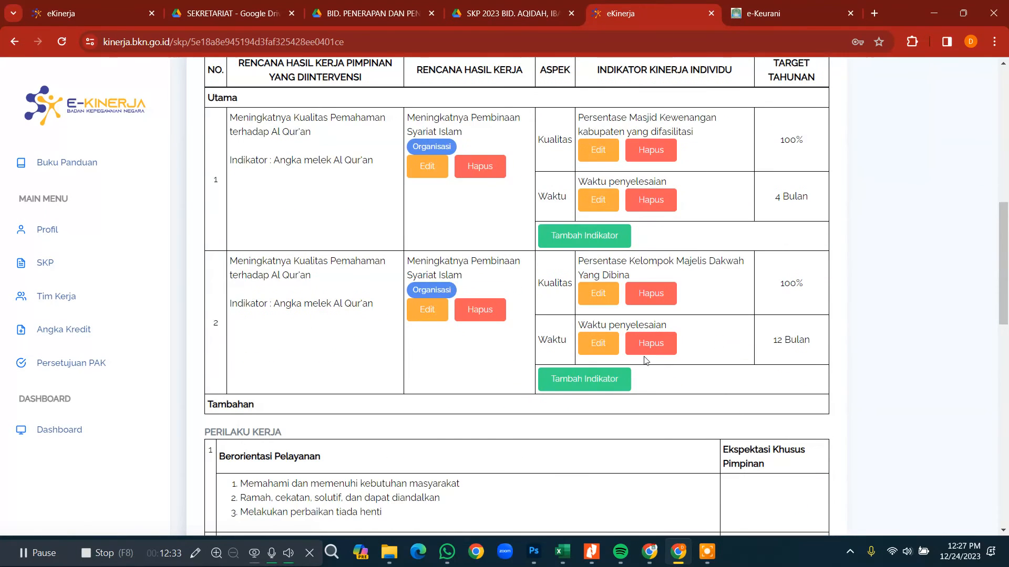
click(593, 346)
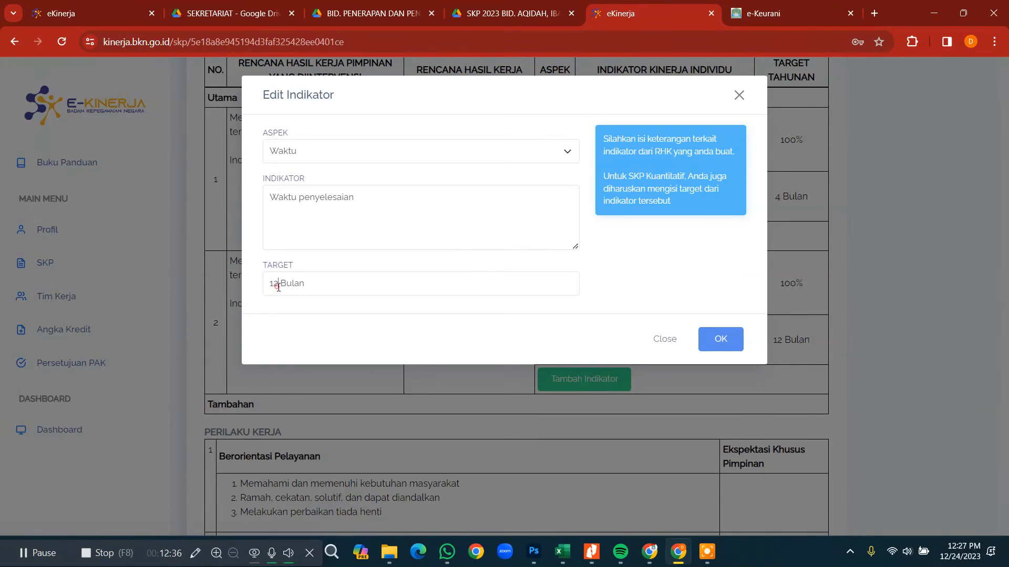
drag(278, 286, 267, 285)
text(4)
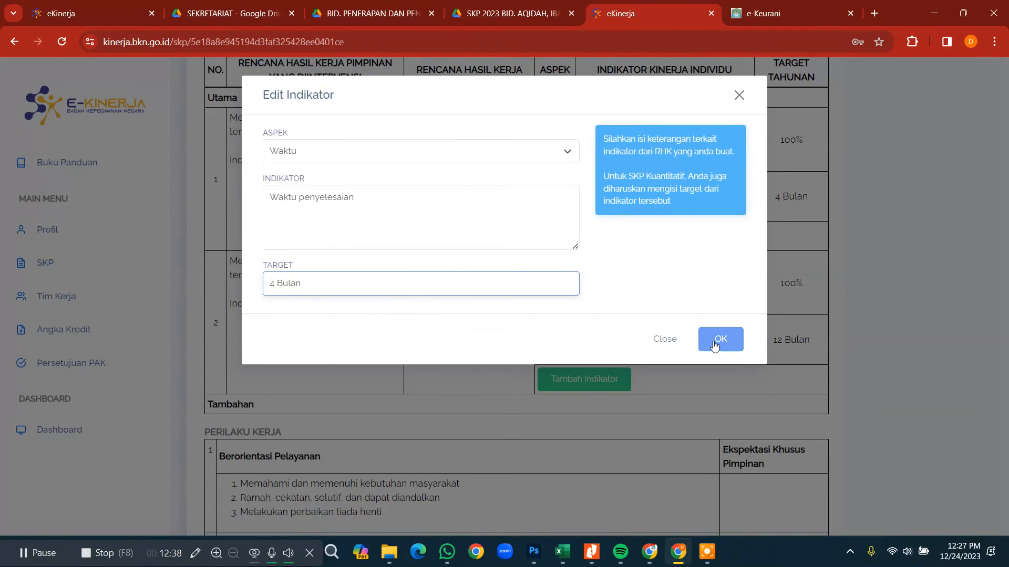
click(712, 341)
Fill in the Dukungan Sumber Daya attachment with the lines "Sarana dan Prasarana Kantor yang memadai" and "SDM Aparatur yang kompeten", and save it.
scroll(714, 345, down, 15)
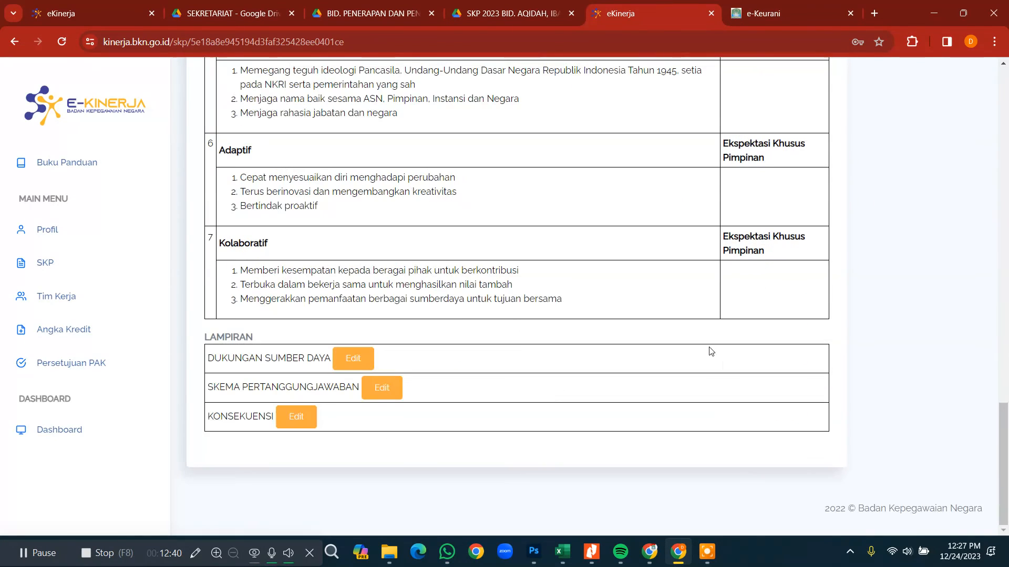
click(347, 362)
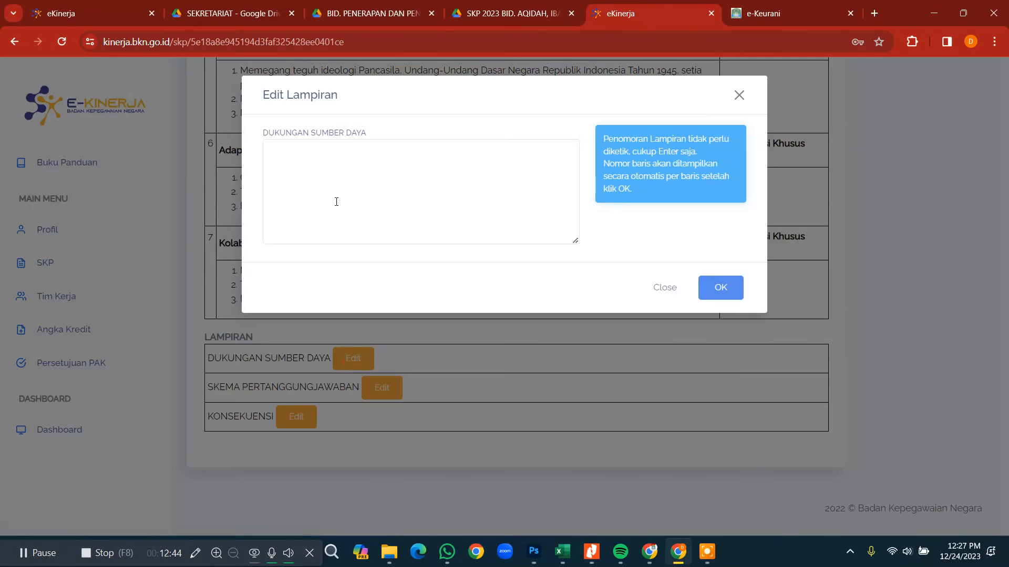
click(333, 175)
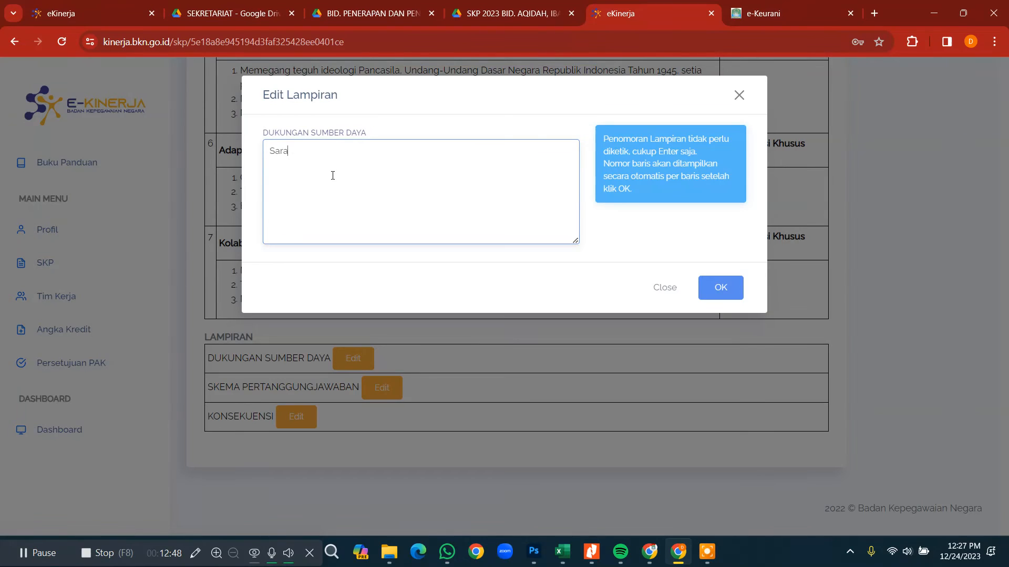
text(Sarana dan Prasarana Kant)
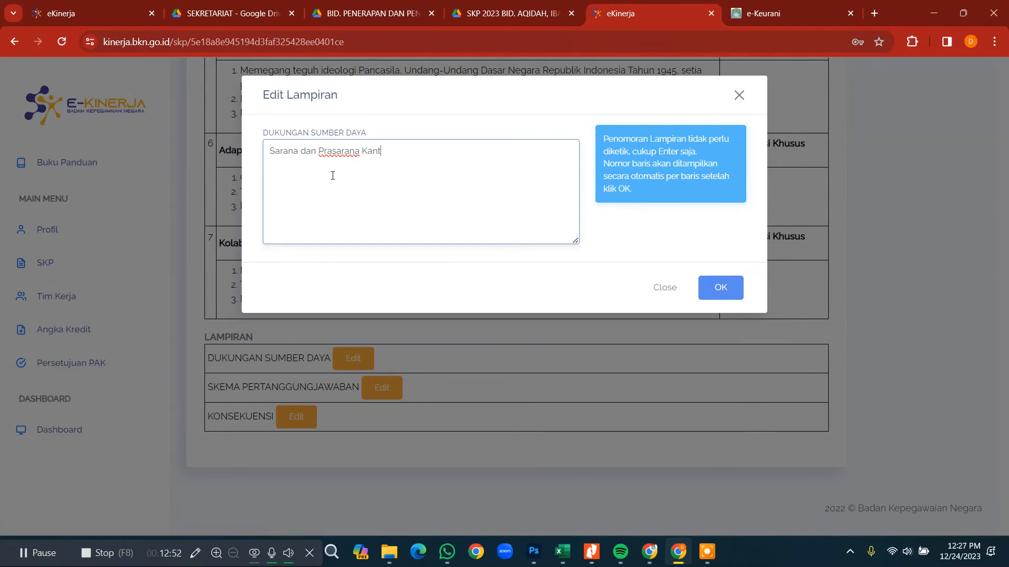
text(or yang memadai)
key(Return)
text(SDM Apa)
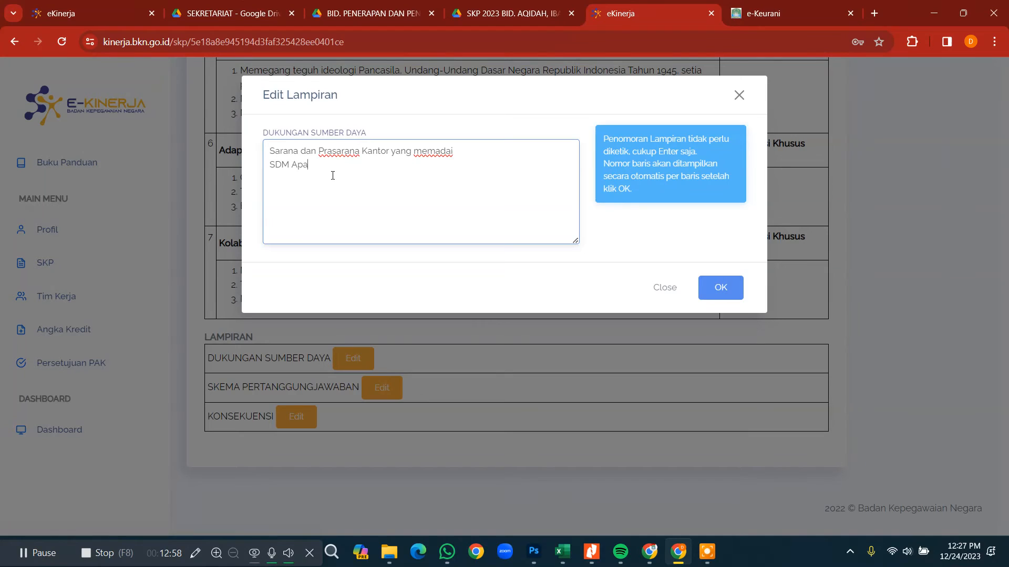
text(ratur yang kompeten)
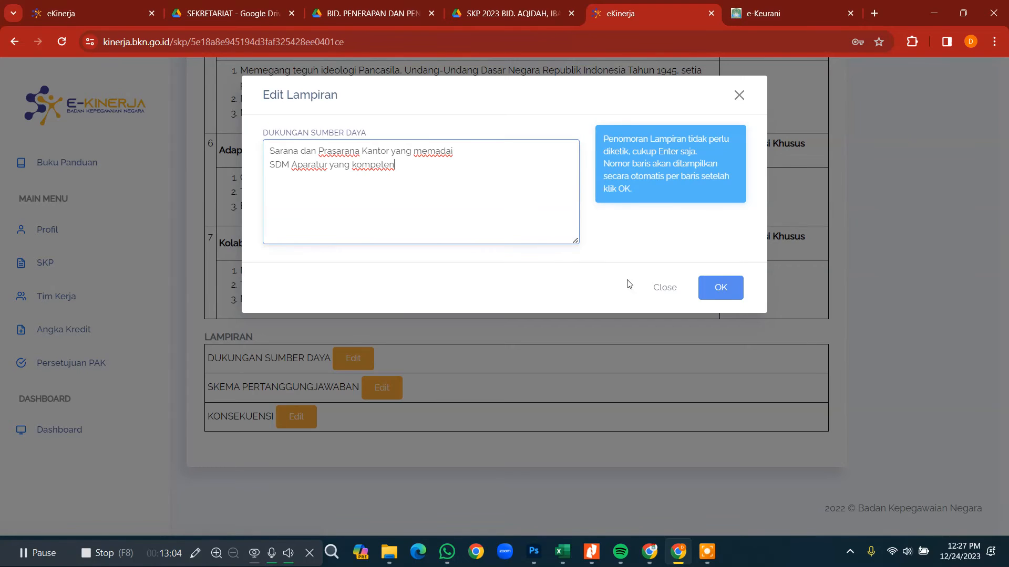
click(716, 299)
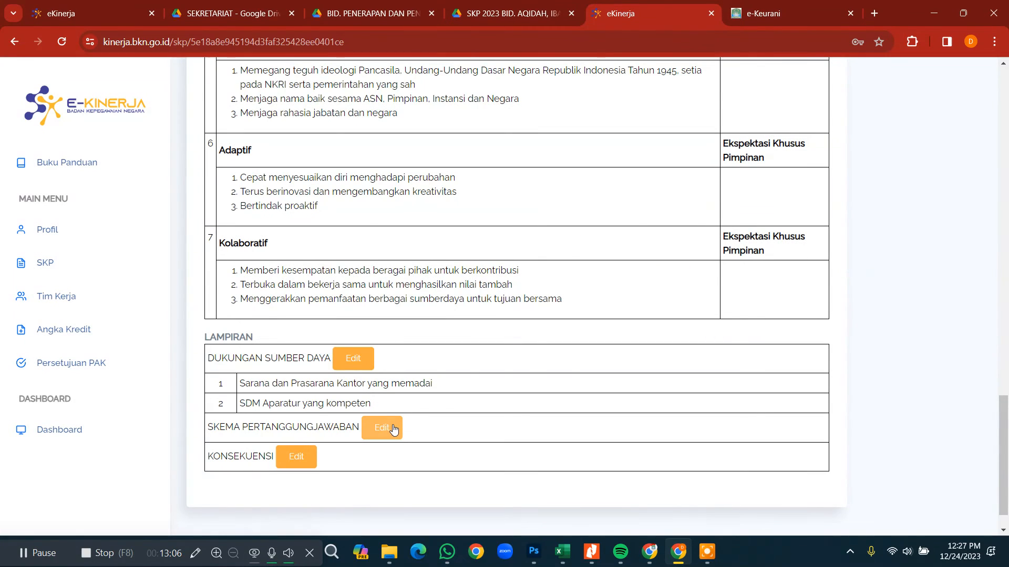
Fill in the Skema Pertanggungjawaban attachment with "Dilaporkan setiap bulan melalui evaluasi kinerja" and save it.
click(392, 427)
click(386, 159)
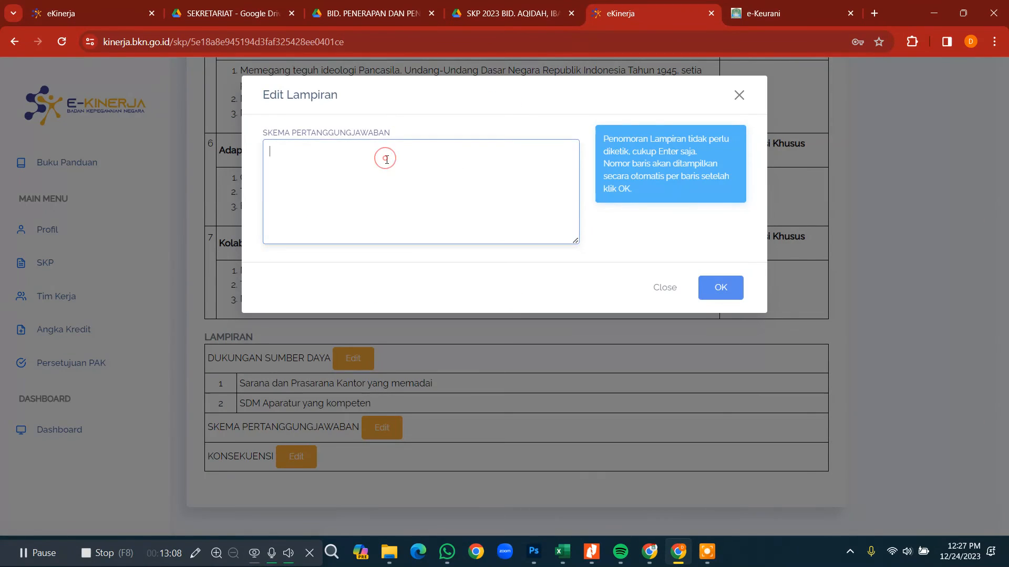
text(Dilaporkan setiap )
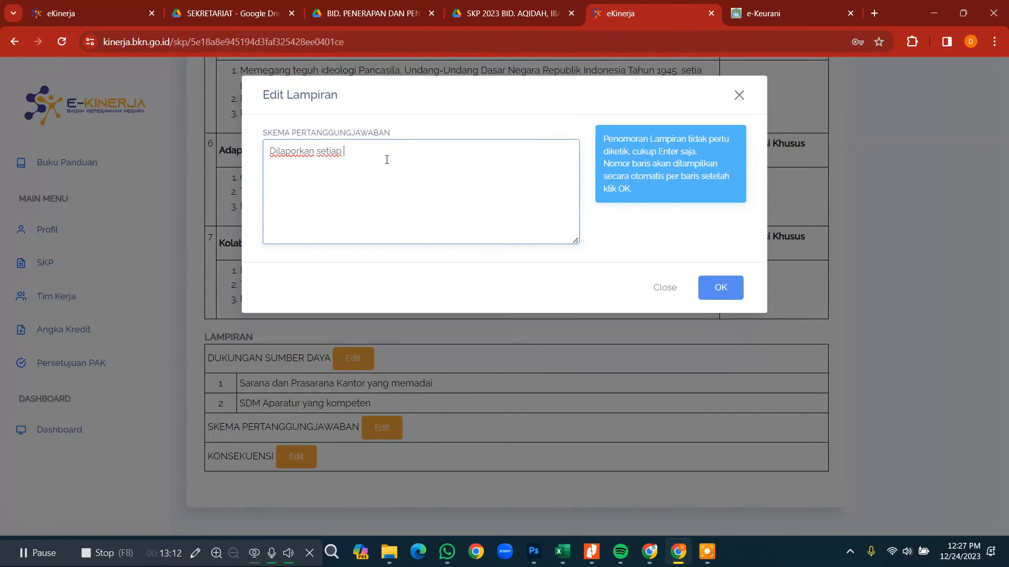
text(bulan melalui evaluasi kinerja)
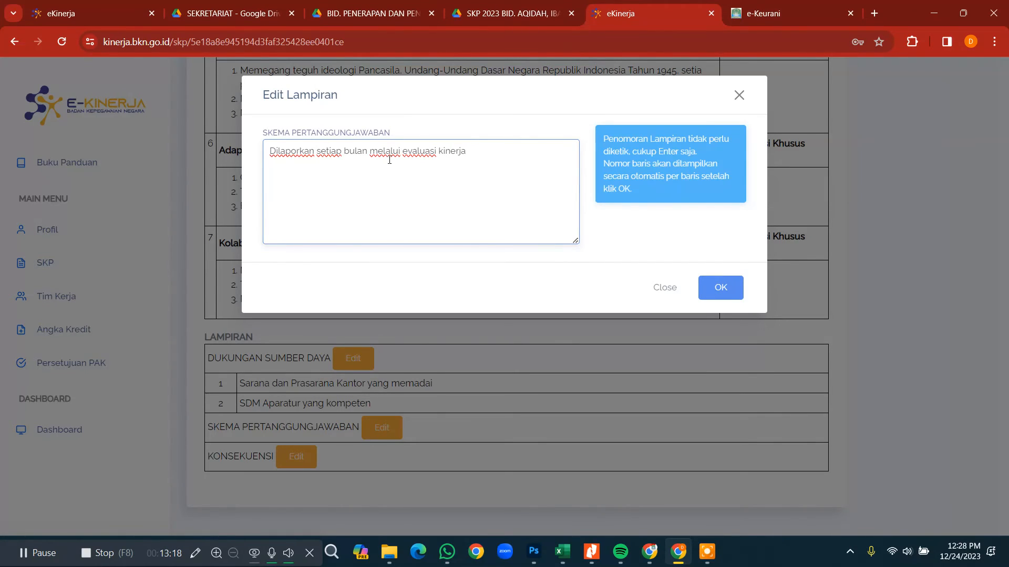
click(717, 286)
Enter "Apabila memenuhi ekspektasi, maka akan diprioritaskan mengikuti pengembangan kompetensi" as the first line of the Konsekuensi attachment.
scroll(468, 414, down, 1)
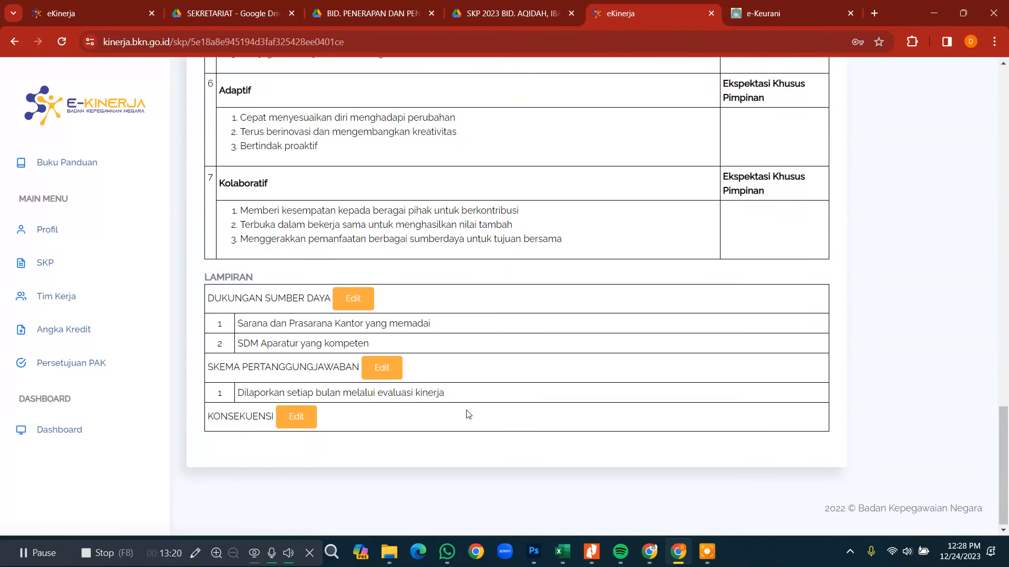
click(290, 415)
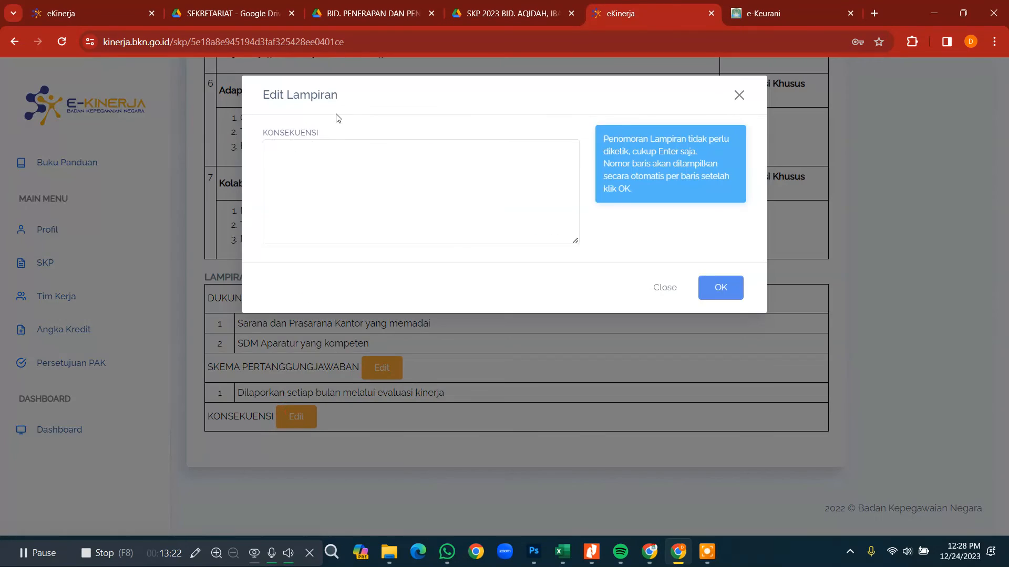
click(329, 154)
text(Apabi)
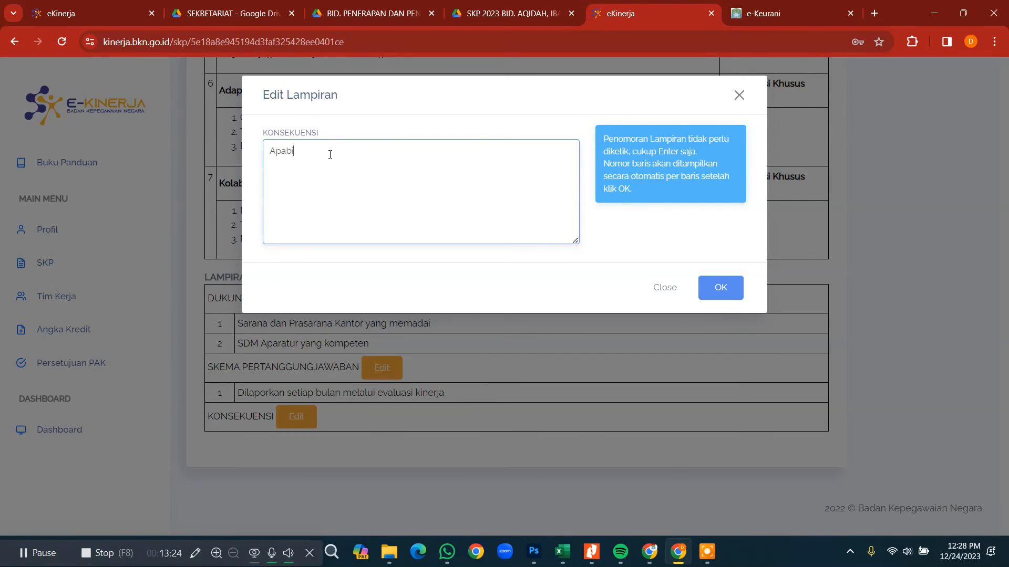
text(la memenuhi ekspektasi, maka a)
text(kan)
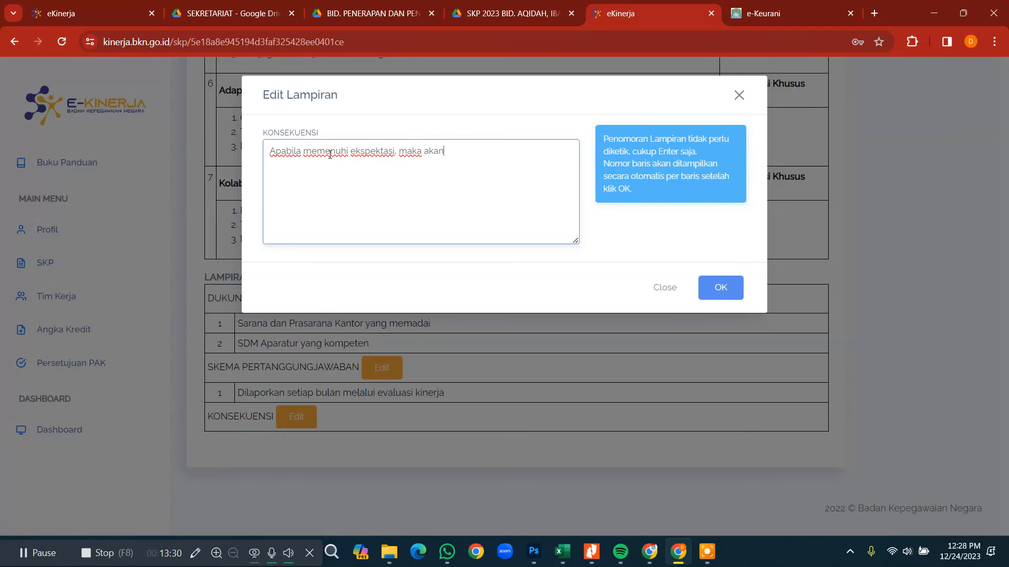
text( diprioritaskan men)
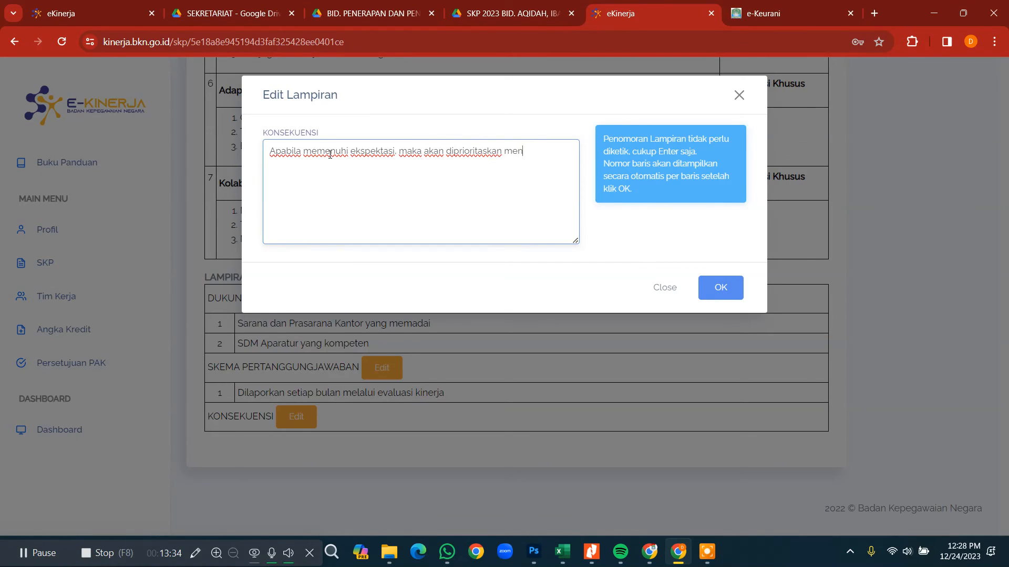
text(gikuti pengembangan )
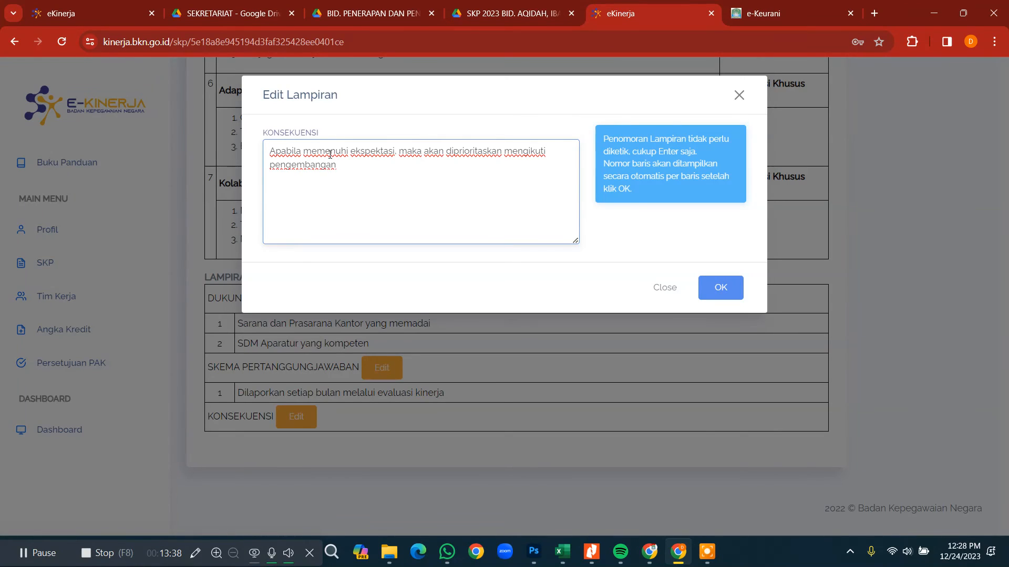
text(kompetensi )
Add the second Konsekuensi line "Apabila tidak memenuhi ekspektasi, maka akan dilakukan evaluasi kinerja" and save the attachment.
text(Apab)
text(ila )
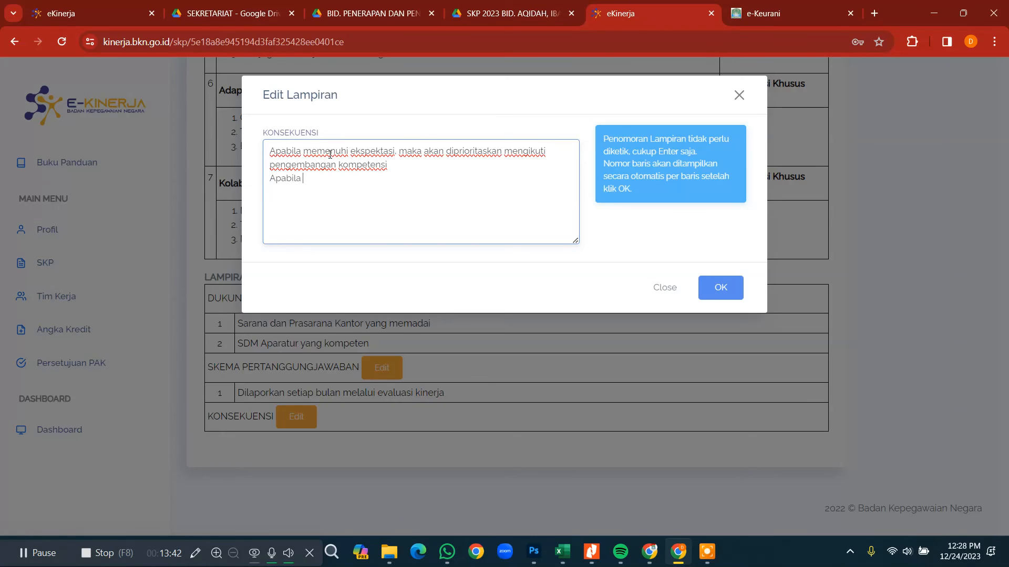
text(tidak memenuhi ekspektasi, maka a)
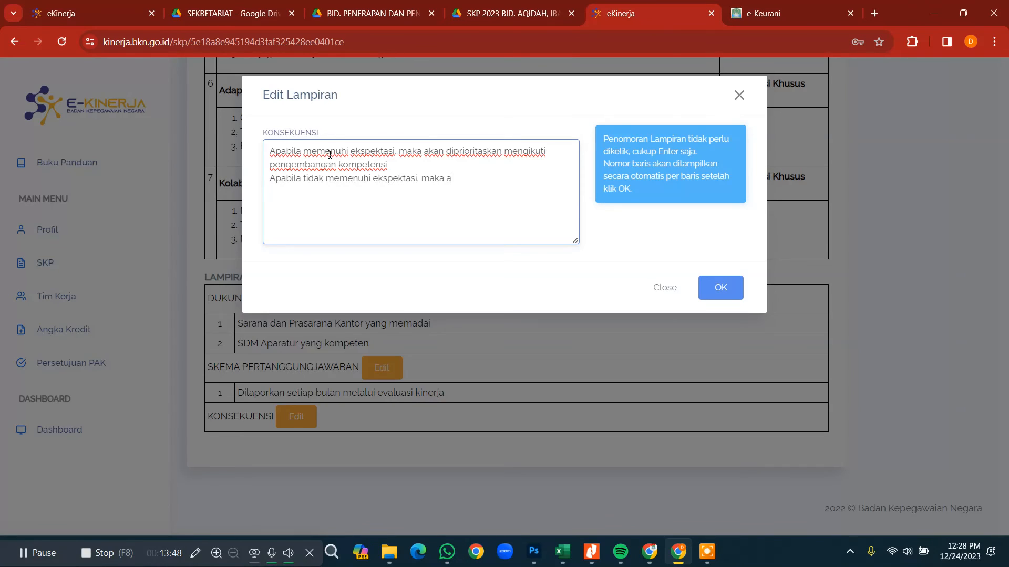
text(kan dilakukan )
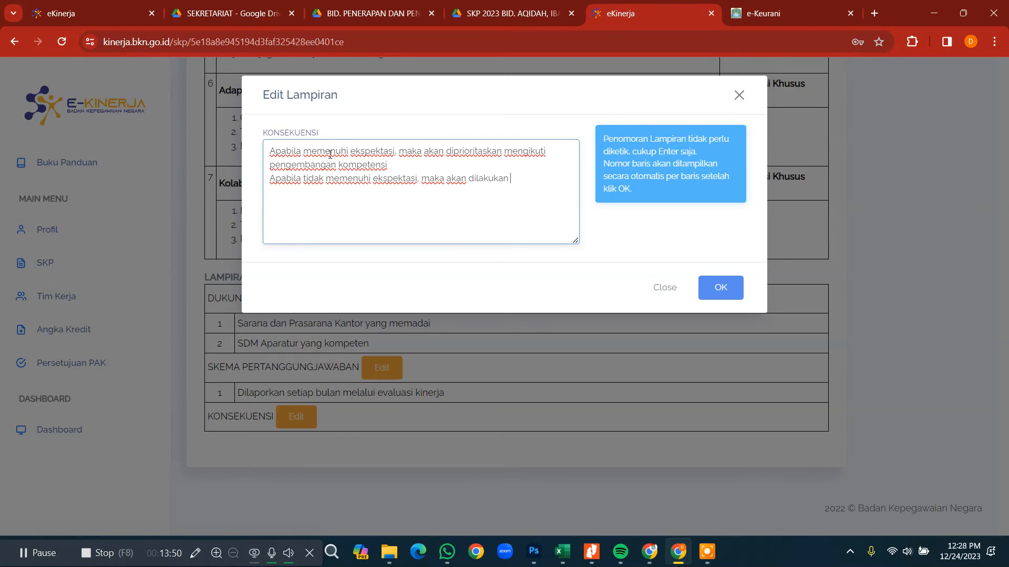
text(evaluasi kinerja)
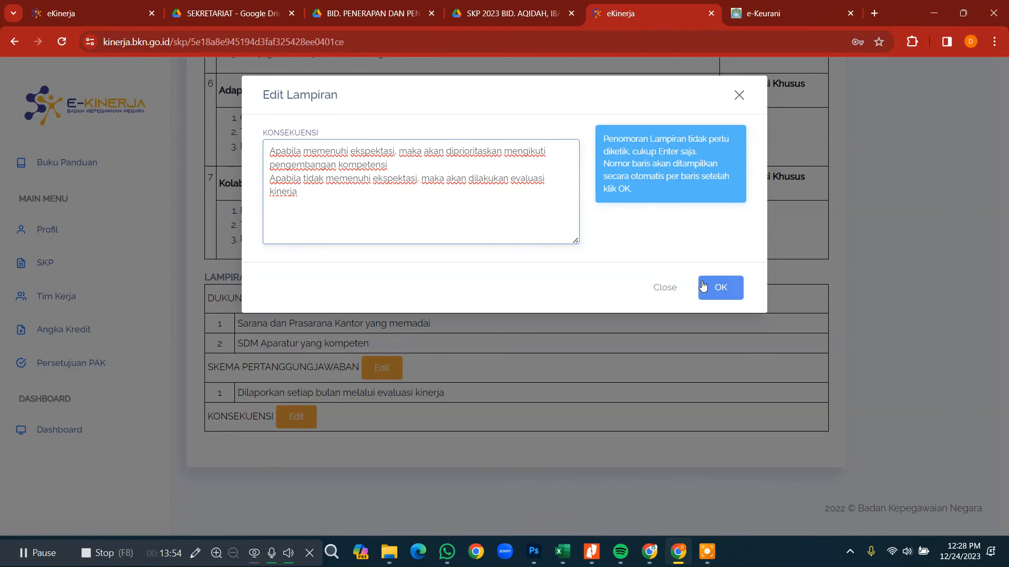
click(718, 287)
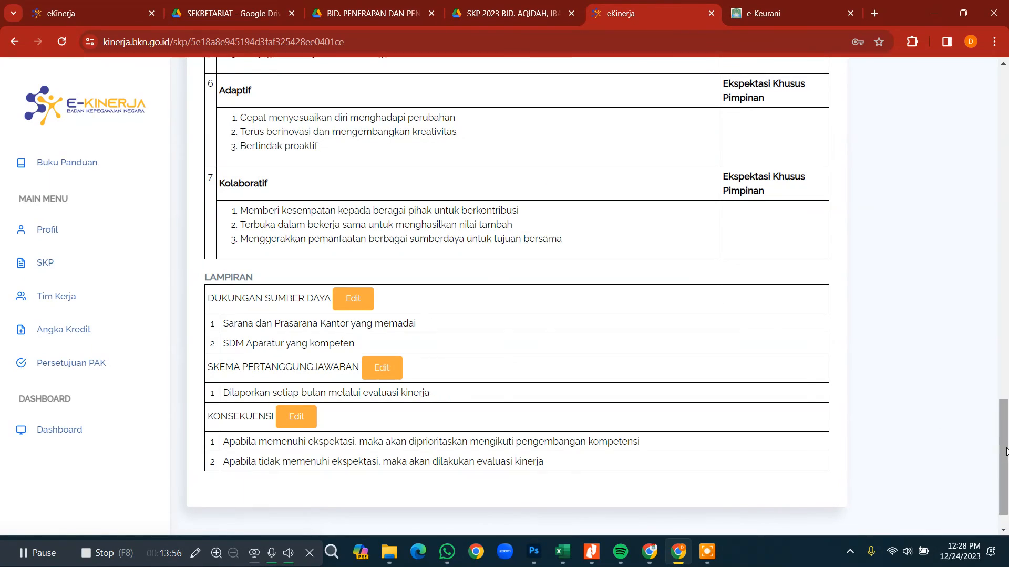
Submit the September–December 2023 SKP for review and confirm the submission.
scroll(1005, 460, down, 1)
drag(1005, 460, 1004, 120)
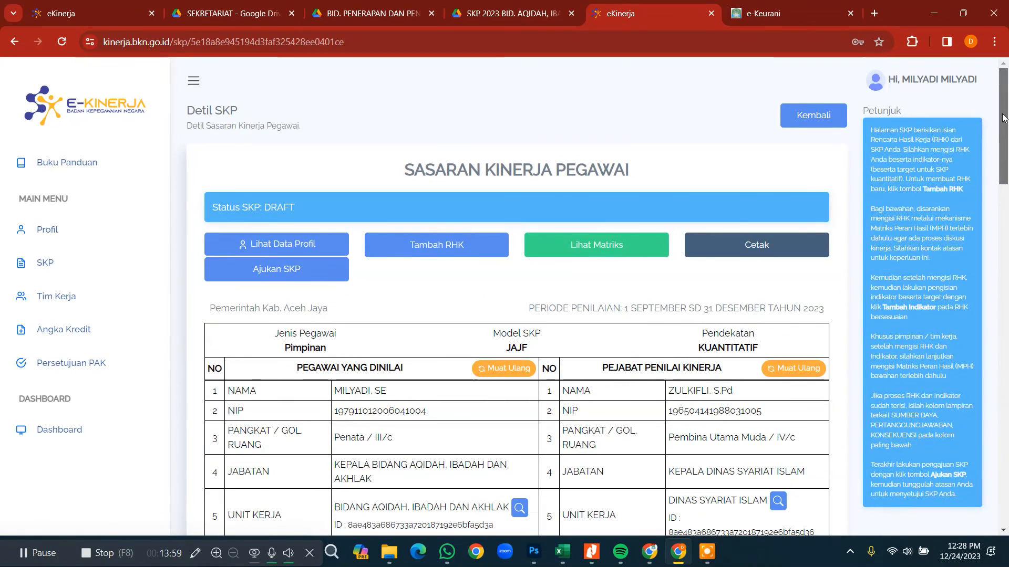
click(325, 273)
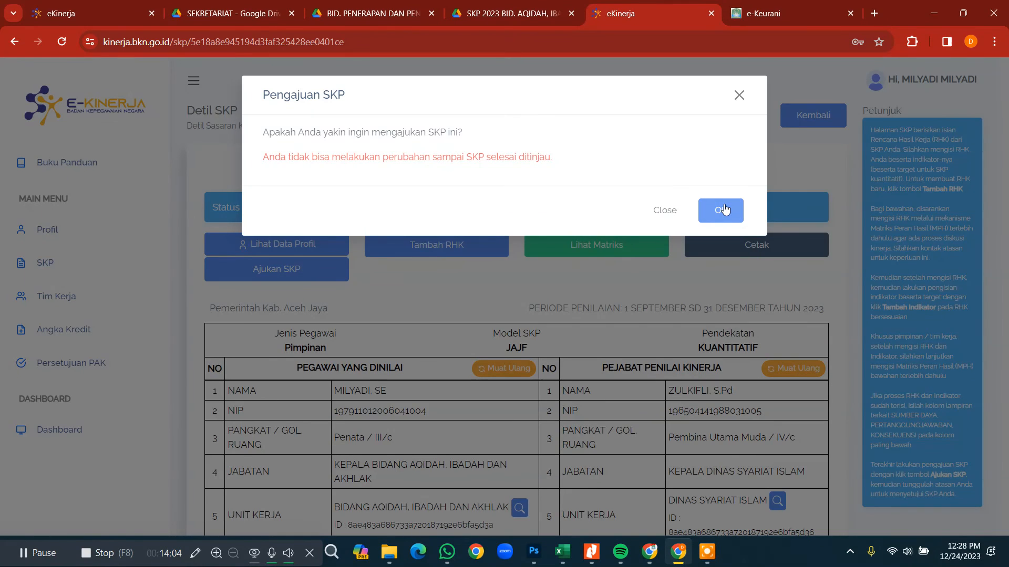
click(724, 209)
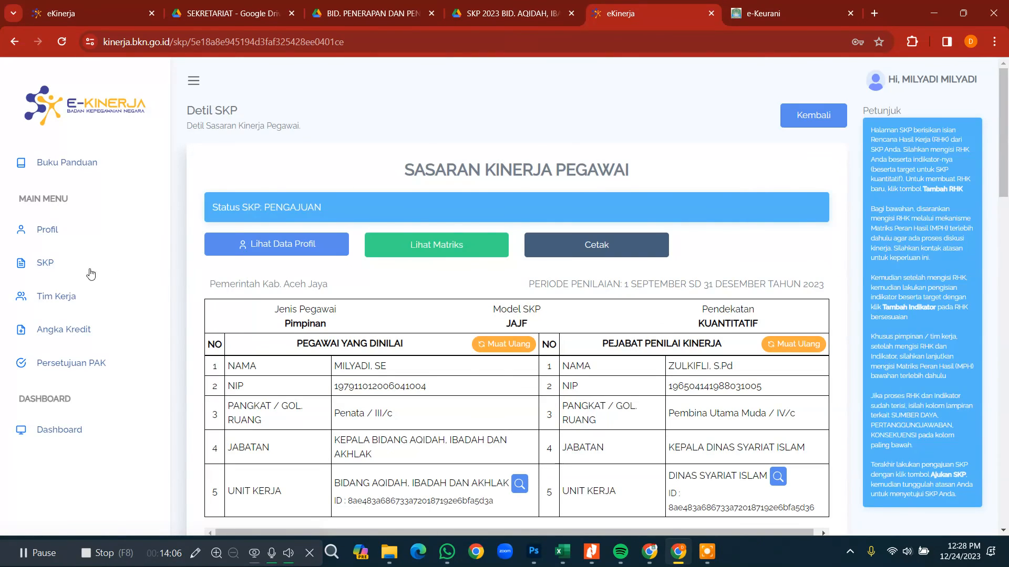
Open the SKP list and compare the period and work unit of the two 2023 SKP entries.
click(52, 262)
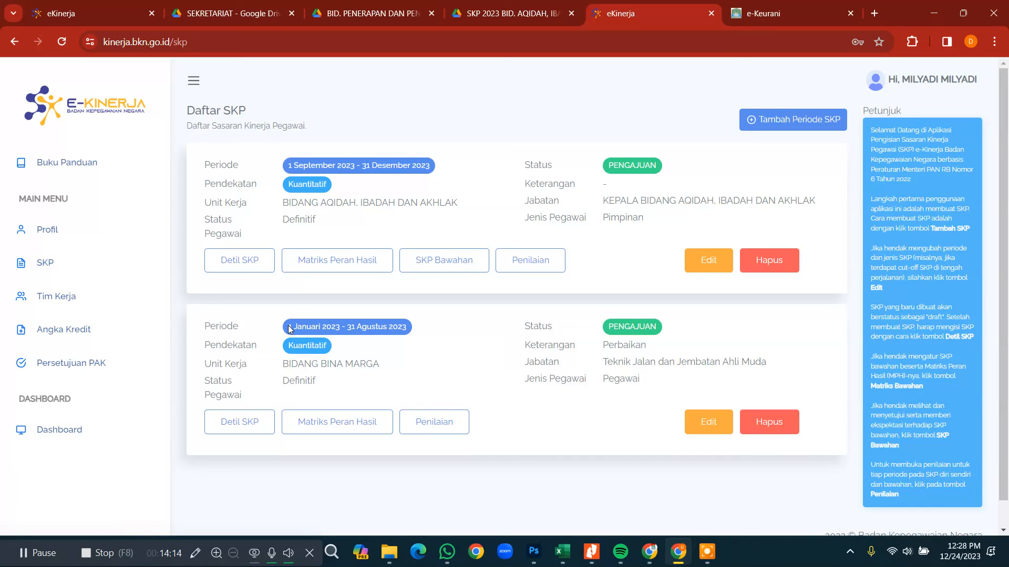
drag(288, 329, 419, 336)
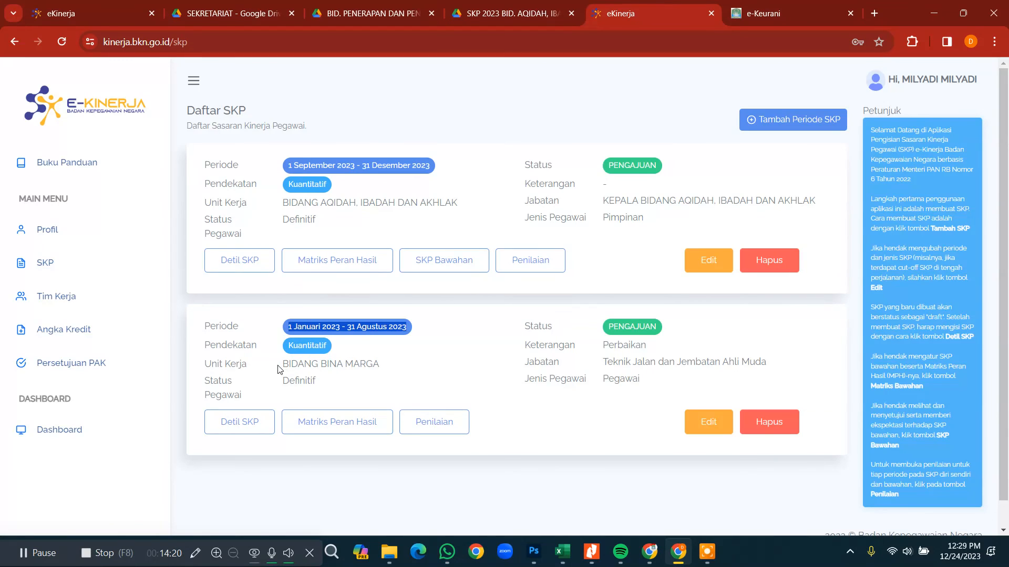
drag(284, 365, 396, 361)
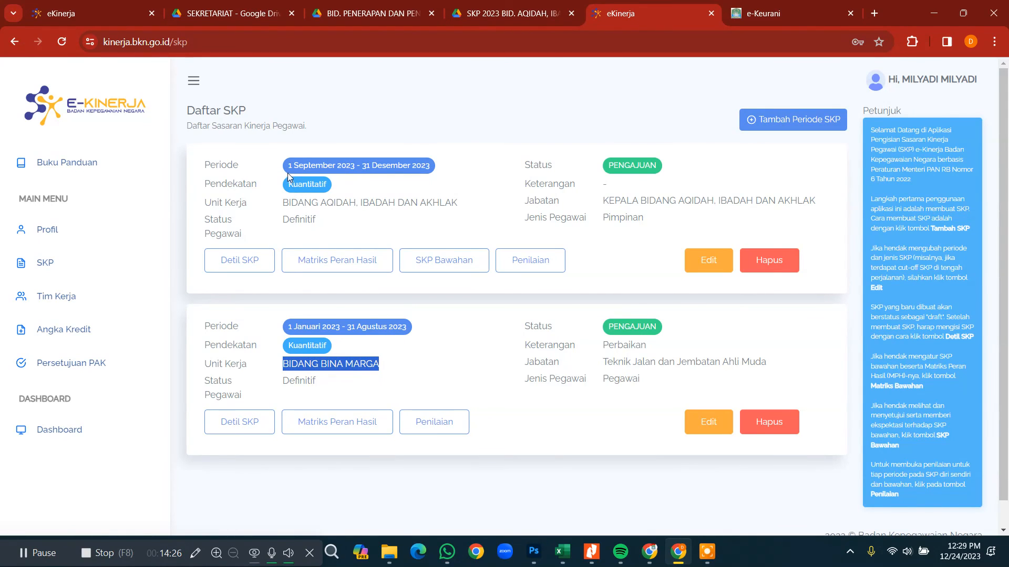
drag(290, 164, 447, 171)
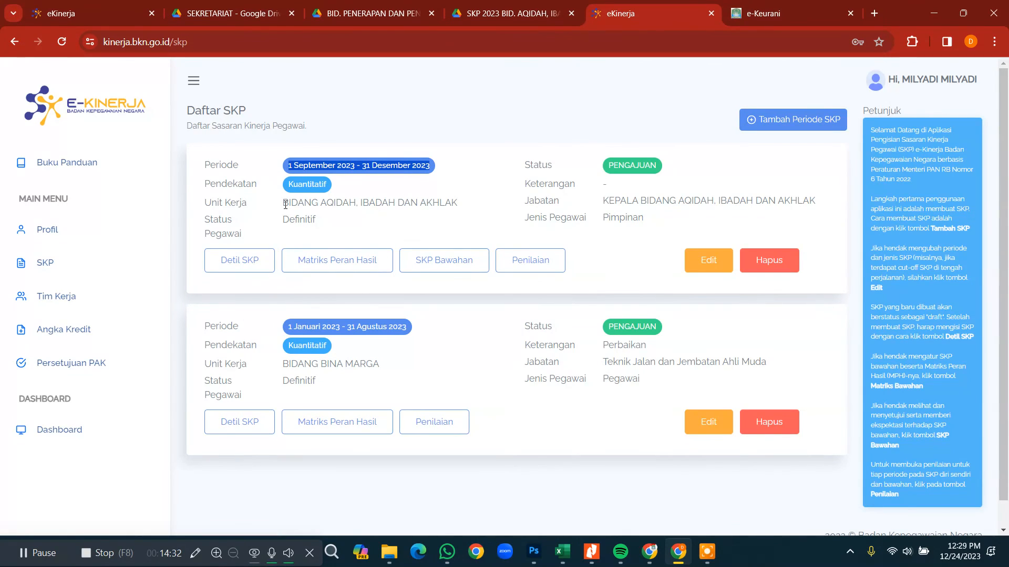
drag(284, 204, 458, 204)
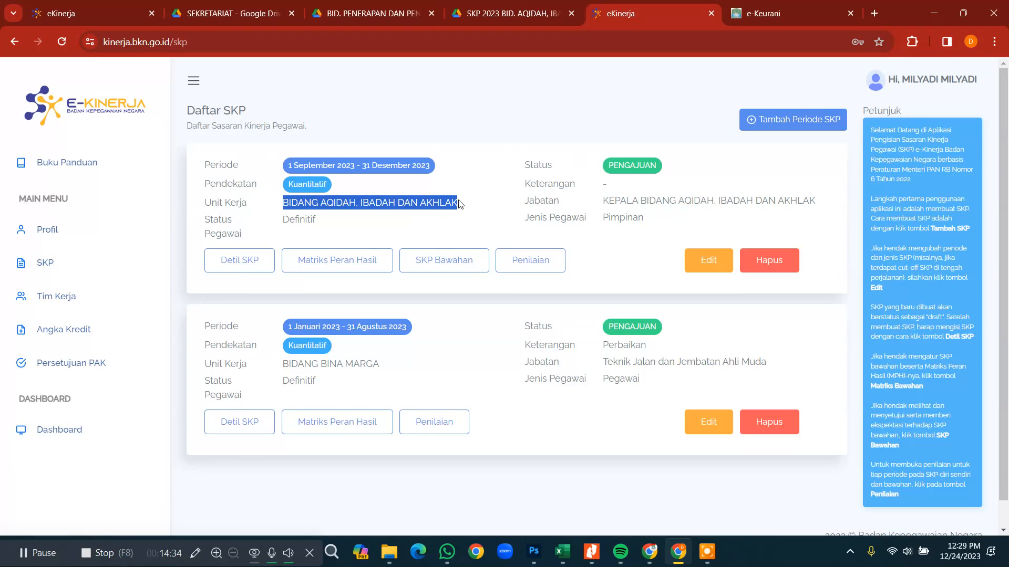